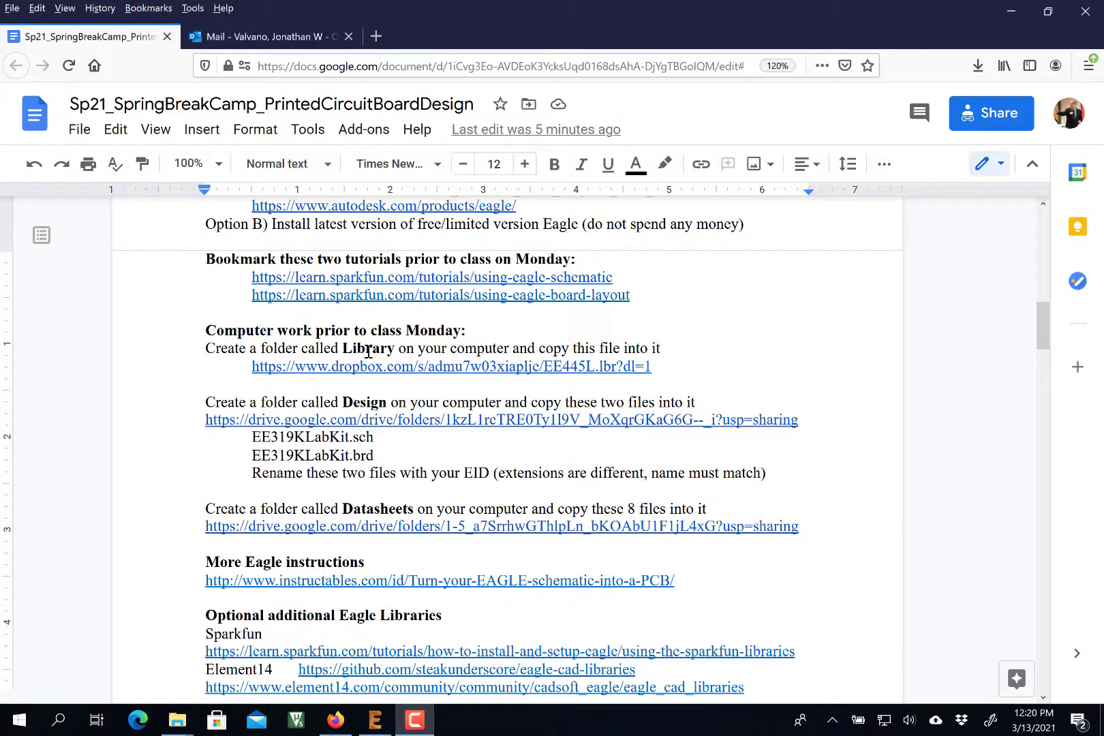
Highlight the required folder names Library, Design and Datasheets in the pre-class computer work instructions
{"action": "double_click", "coordinate": [369, 349]}
{"action": "double_click", "coordinate": [360, 402]}
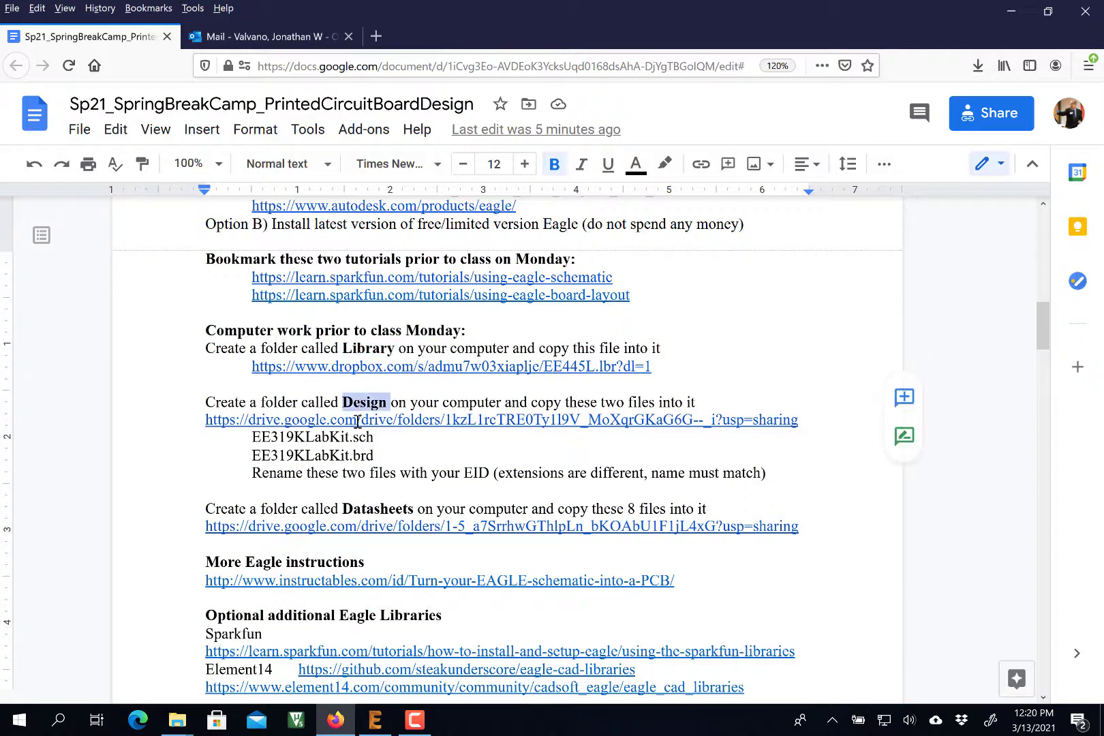
{"action": "double_click", "coordinate": [369, 507]}
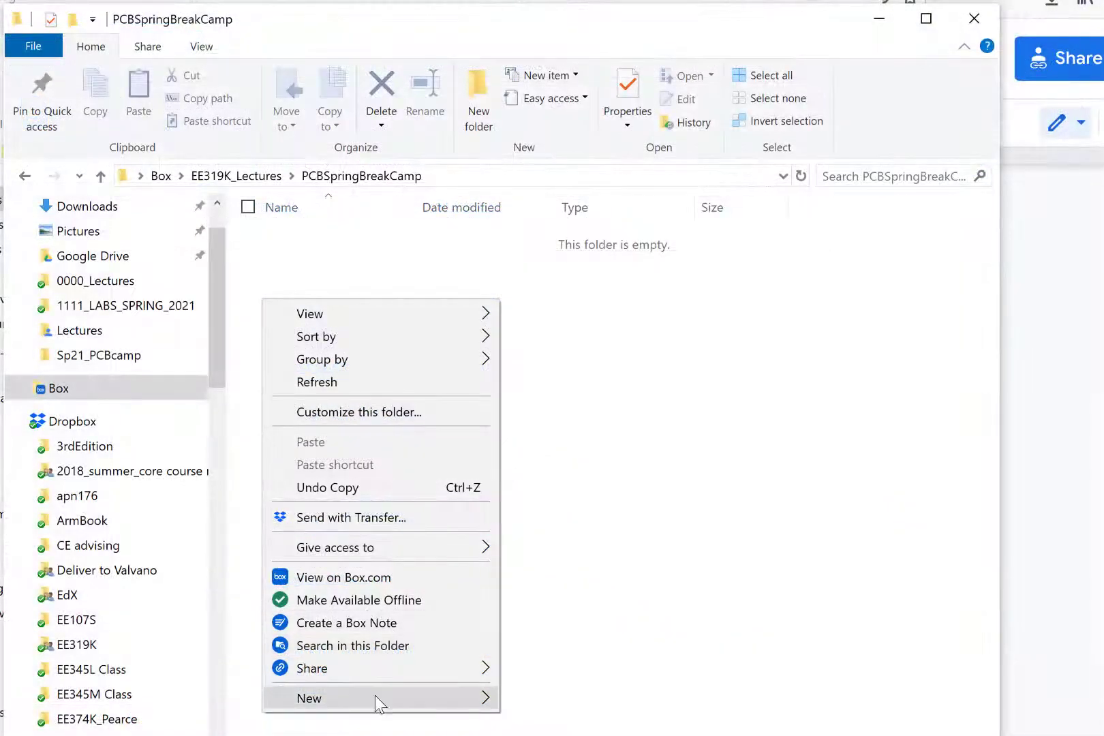
In File Explorer, create a folder named Library inside the PCBSpringBreakCamp folder
{"action": "mouse_move", "coordinate": [422, 696]}
{"action": "left_click", "coordinate": [592, 415]}
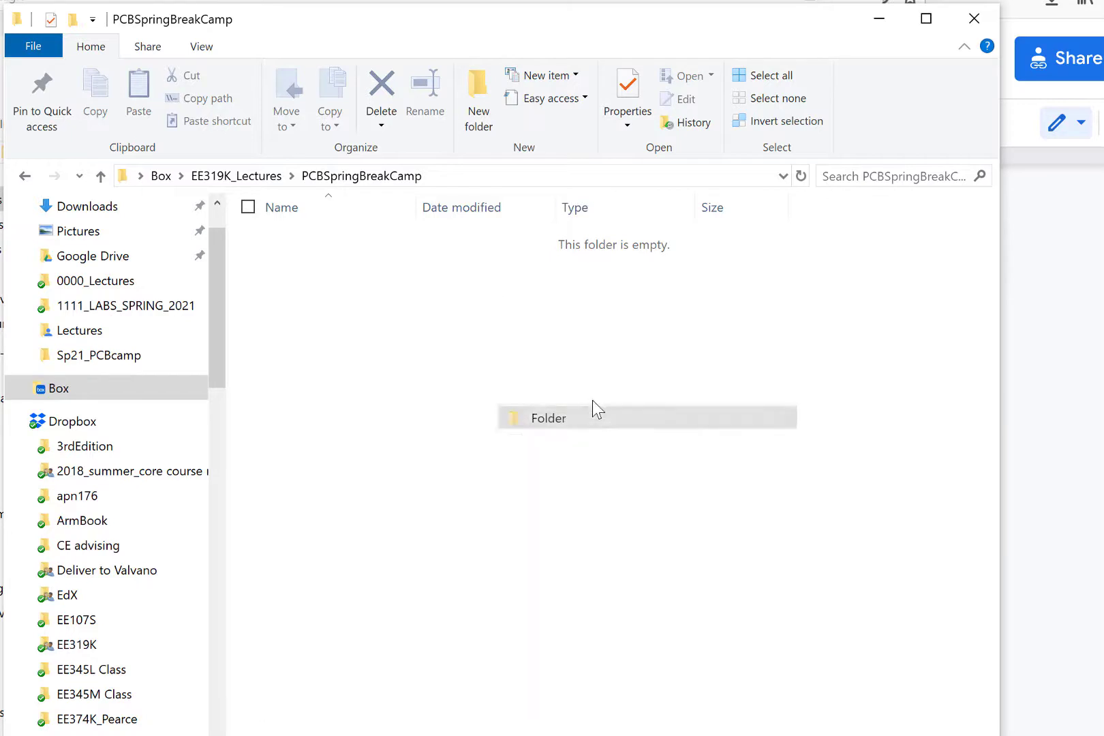
{"action": "type", "text": "Liba"}
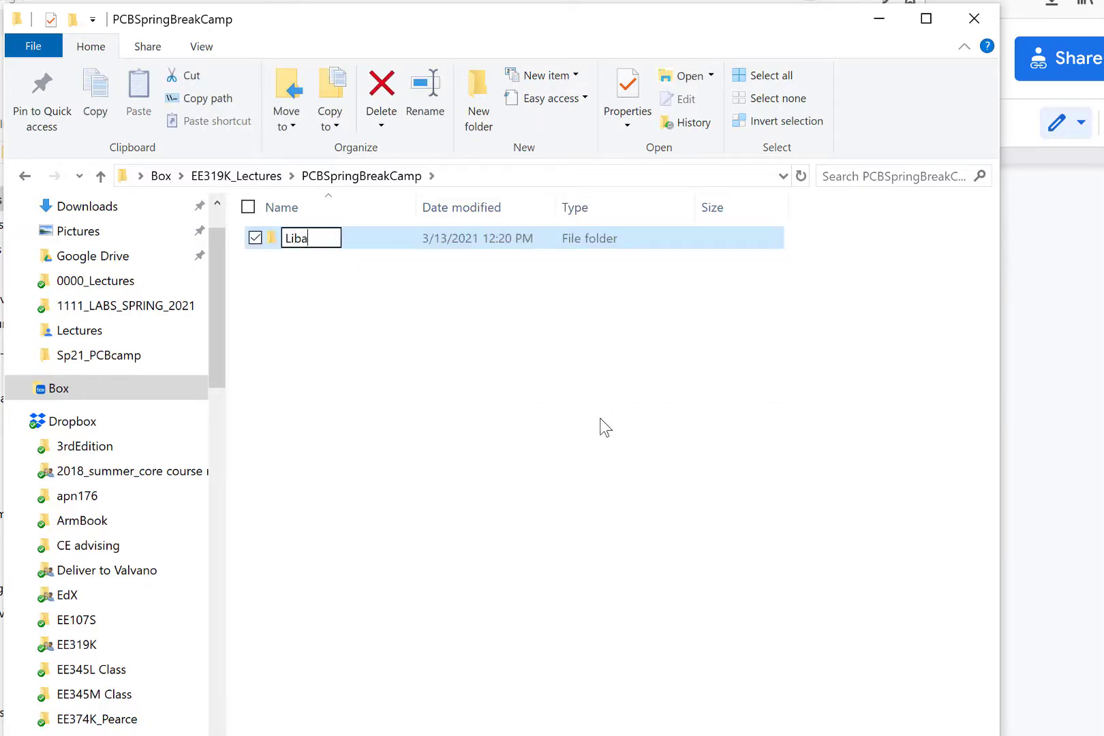
{"action": "type", "text": "r"}
{"action": "key", "text": "BackSpace"}
{"action": "key", "text": "BackSpace"}
{"action": "type", "text": "rary"}
{"action": "left_click", "coordinate": [444, 300]}
Create a second folder named Design inside PCBSpringBreakCamp, alongside Library
{"action": "right_click", "coordinate": [444, 298]}
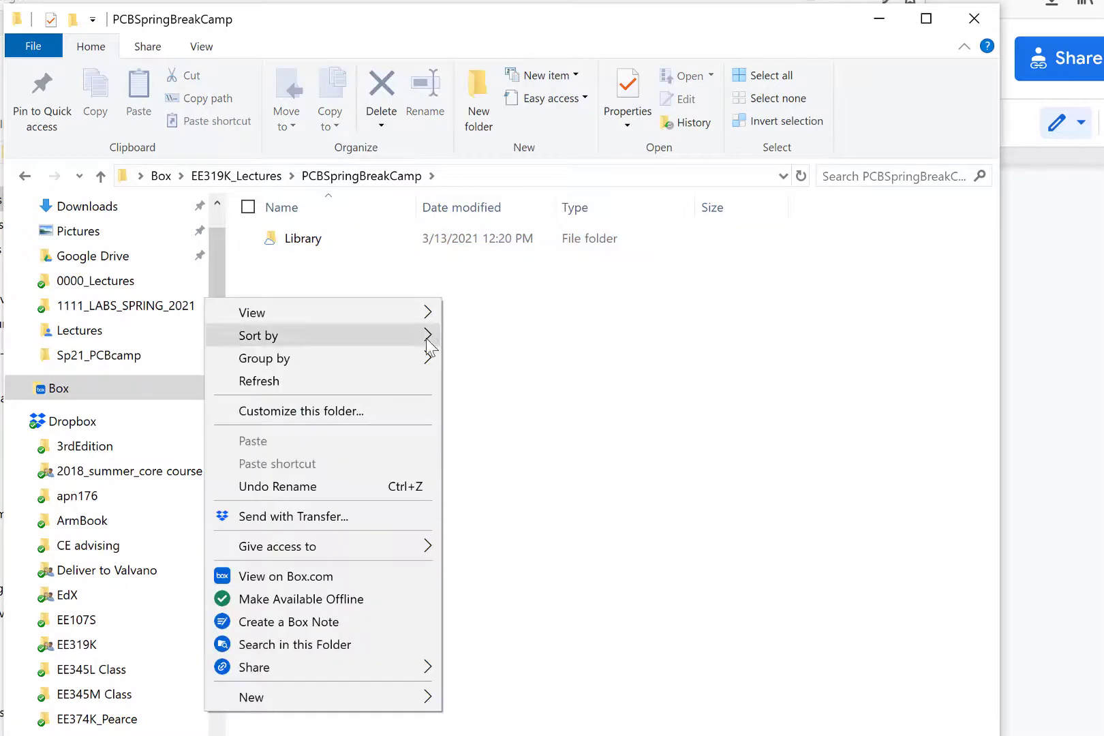
{"action": "mouse_move", "coordinate": [389, 695]}
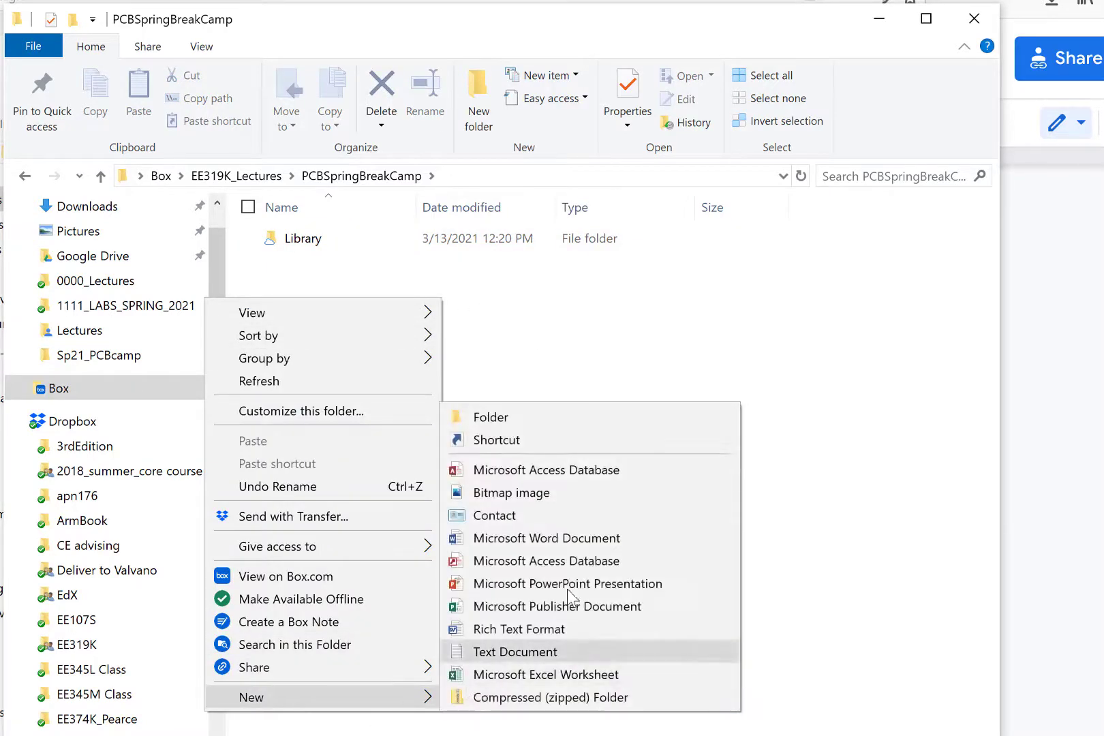
{"action": "left_click", "coordinate": [583, 417]}
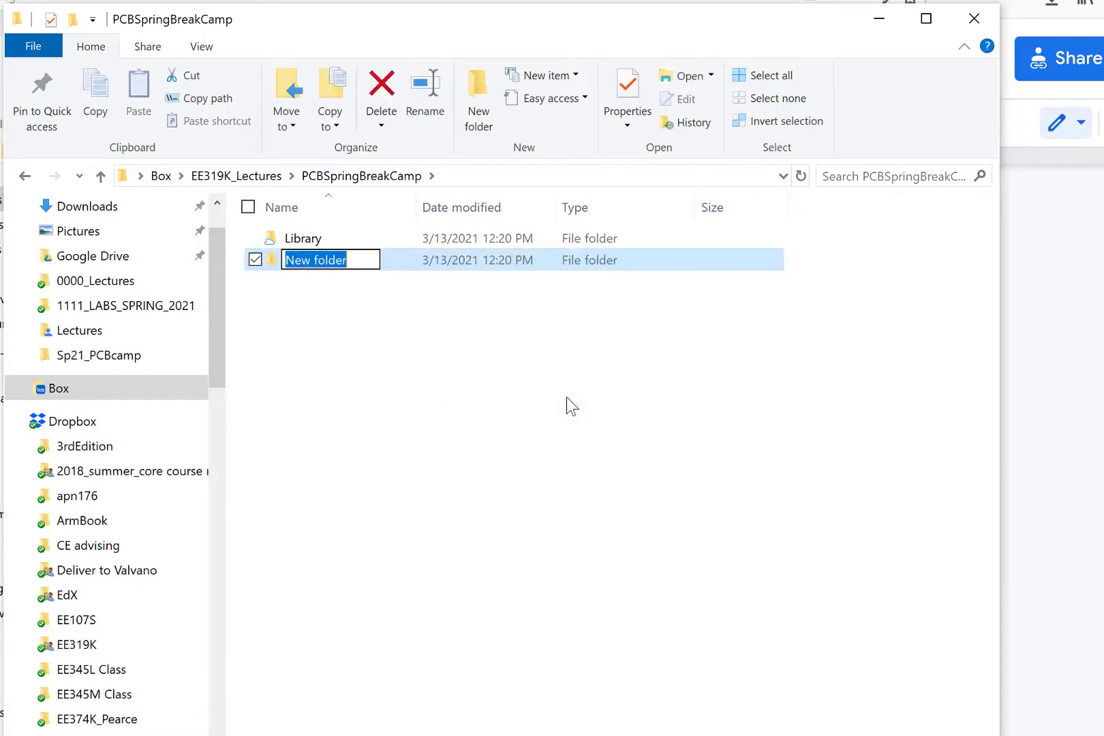
{"action": "type", "text": "Design"}
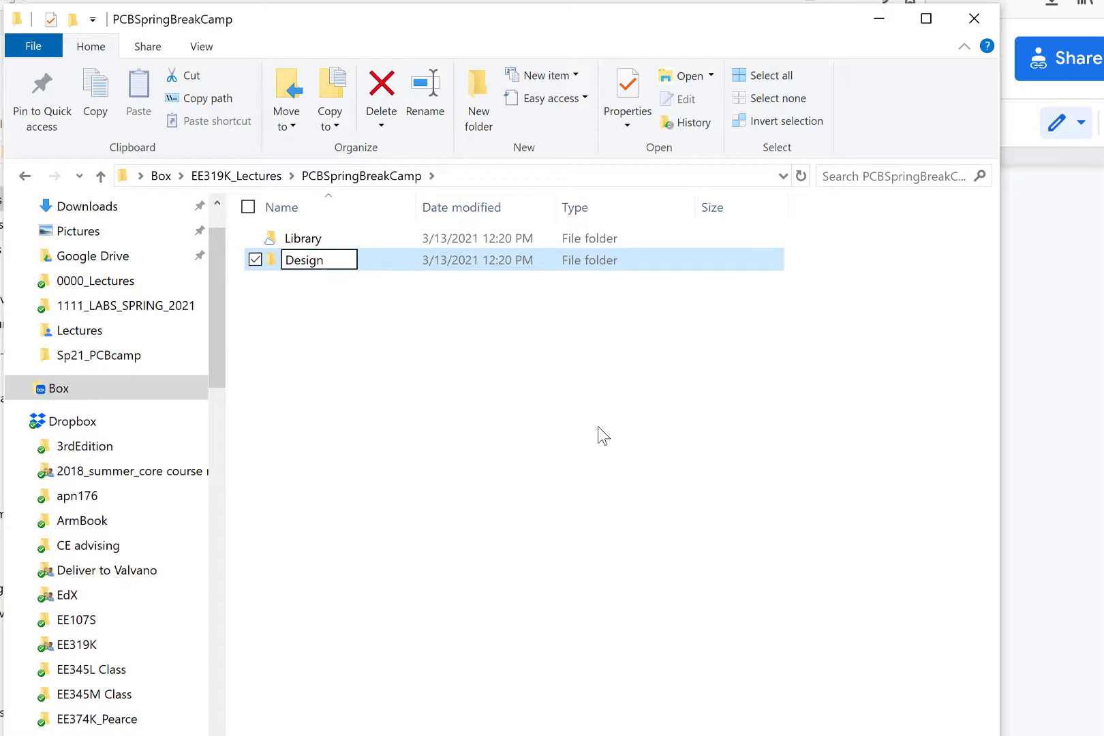
{"action": "left_click", "coordinate": [598, 426]}
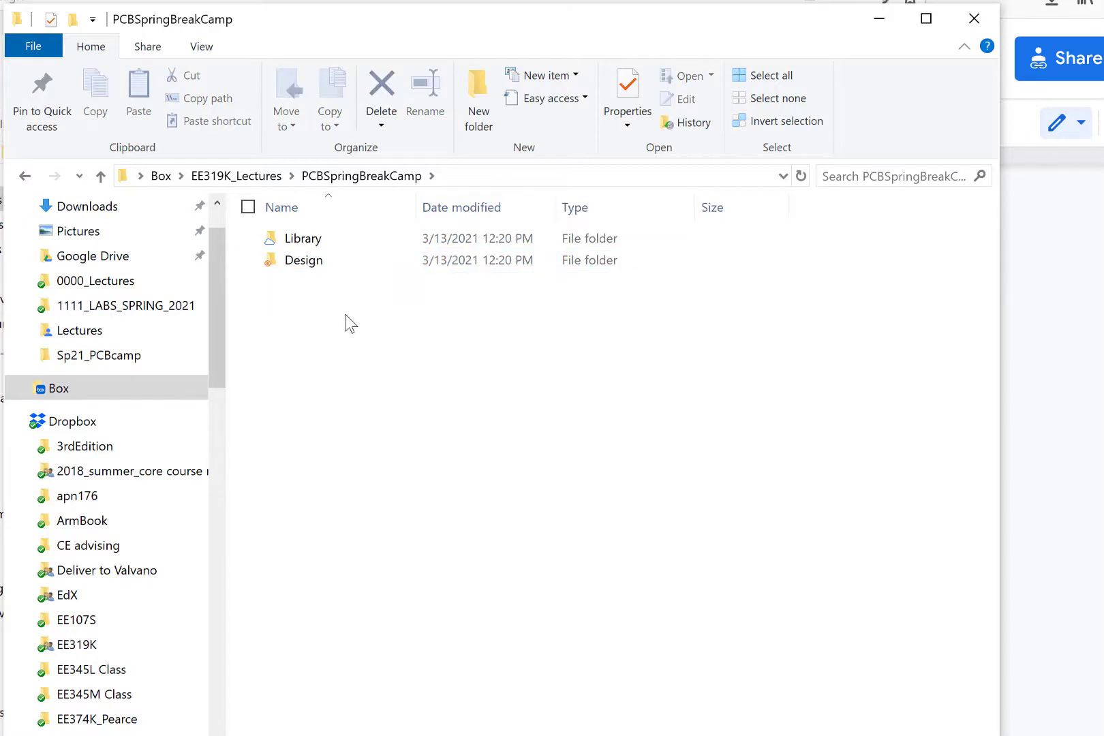
Create a third folder named Datasheets inside PCBSpringBreakCamp
{"action": "right_click", "coordinate": [307, 312]}
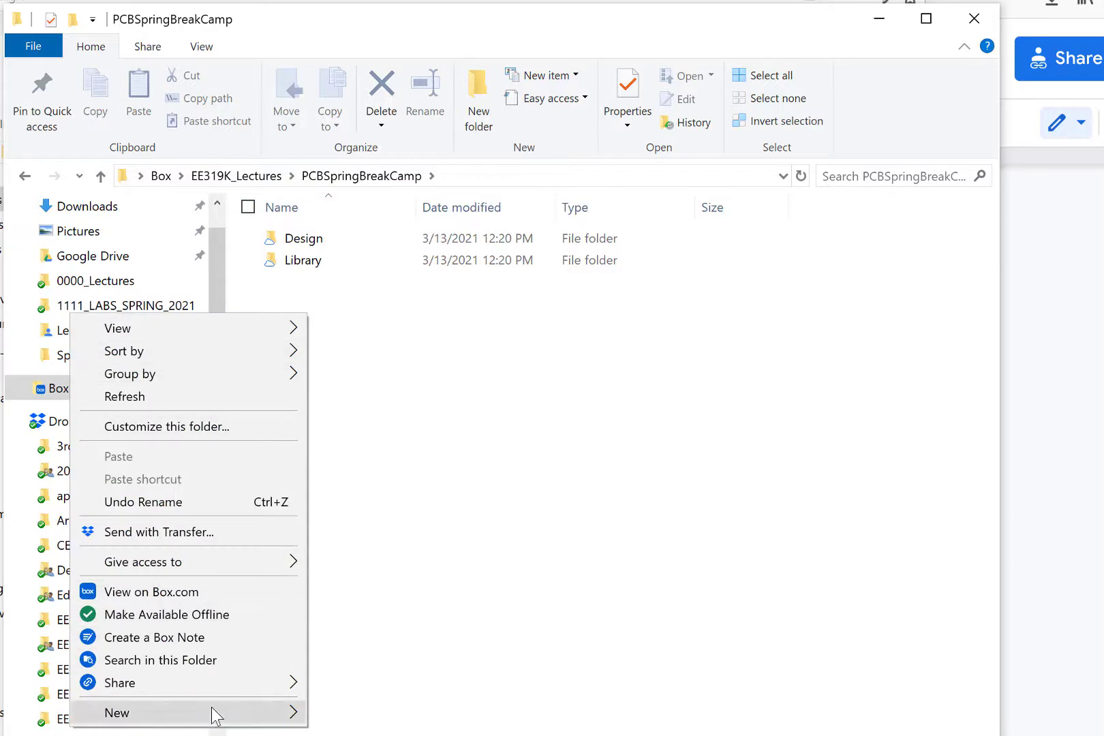
{"action": "mouse_move", "coordinate": [210, 712]}
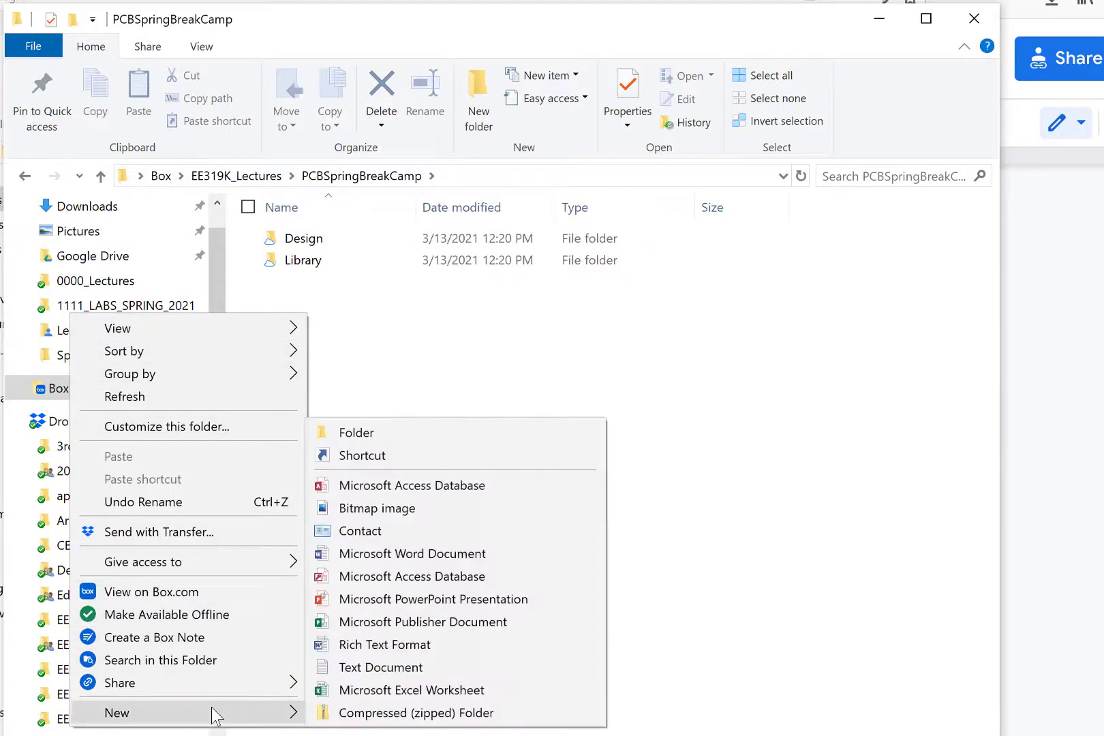
{"action": "left_click", "coordinate": [418, 434]}
{"action": "type", "text": "Da"}
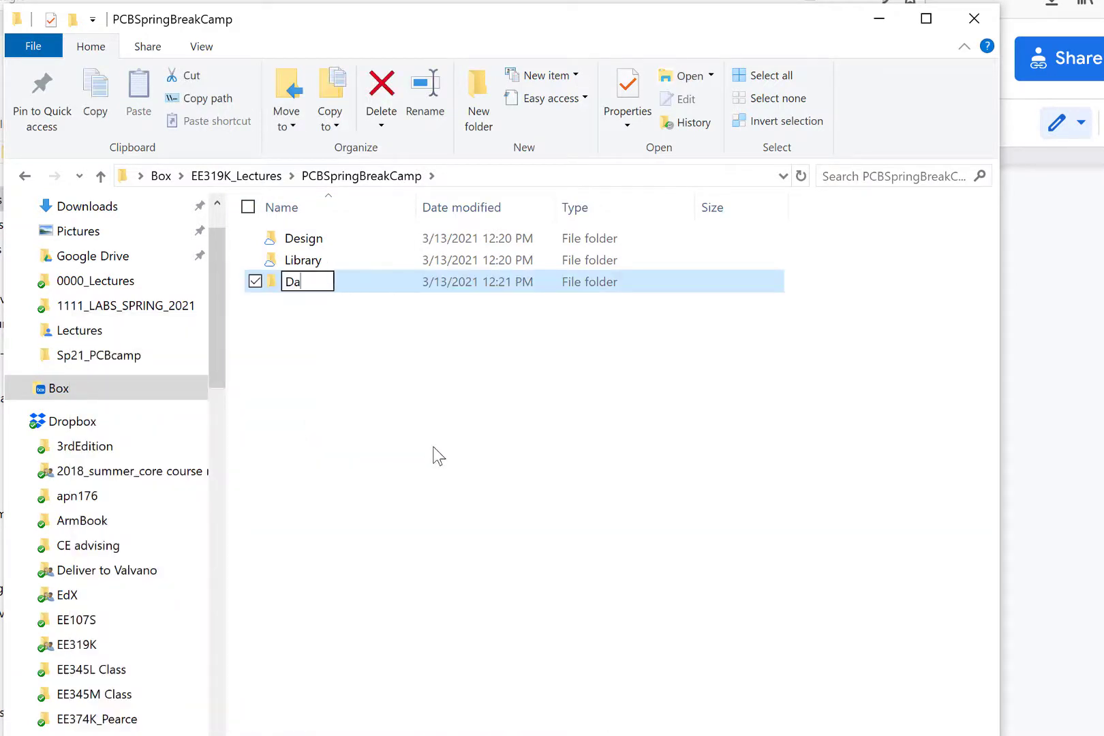
{"action": "type", "text": "tasheets"}
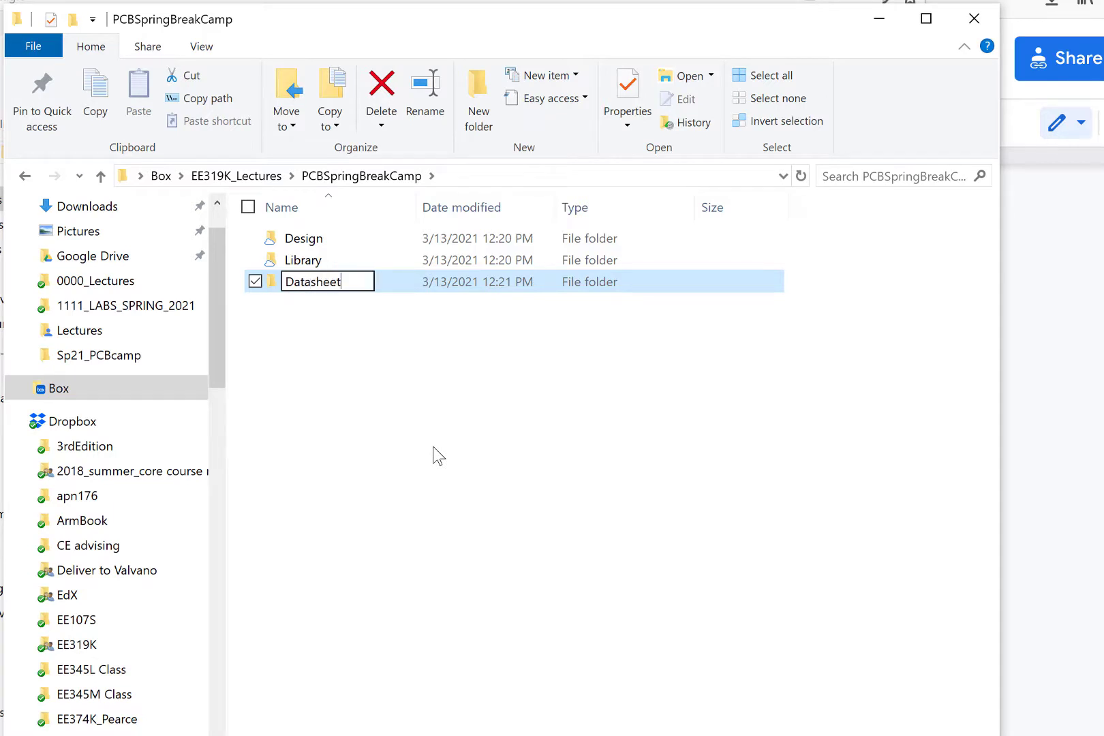
{"action": "left_click", "coordinate": [398, 389]}
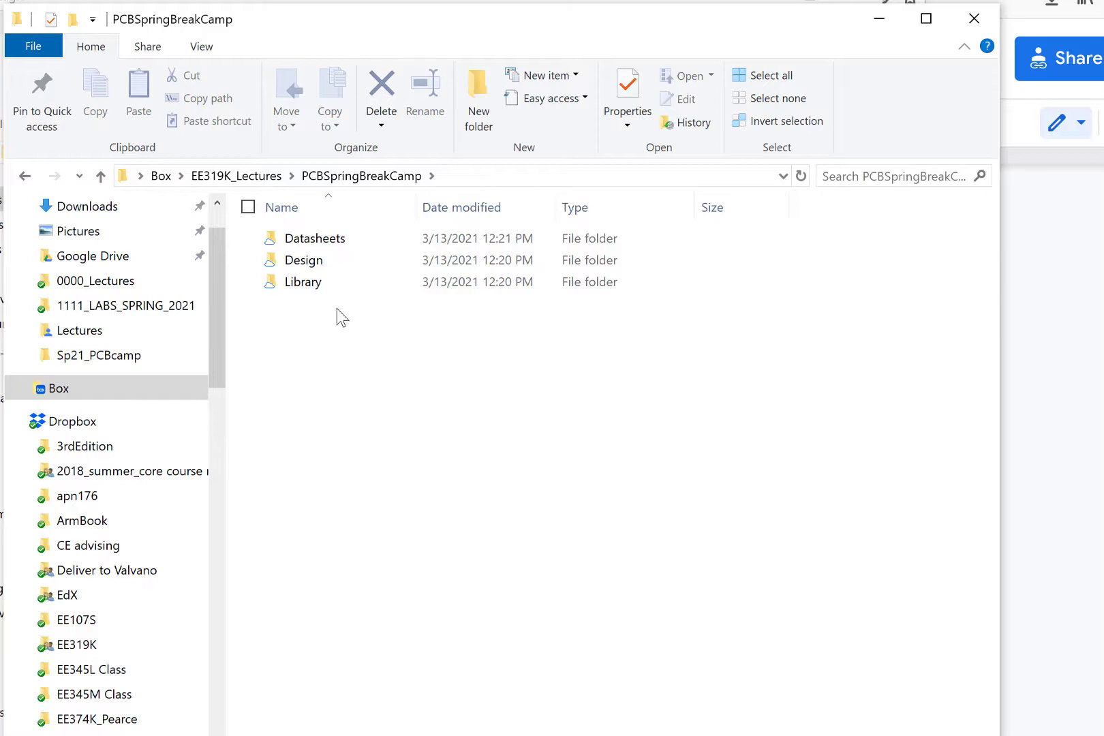
Open the new Datasheets folder, and open the shared Datasheets Google Drive folder linked in the camp document
{"action": "double_click", "coordinate": [304, 240]}
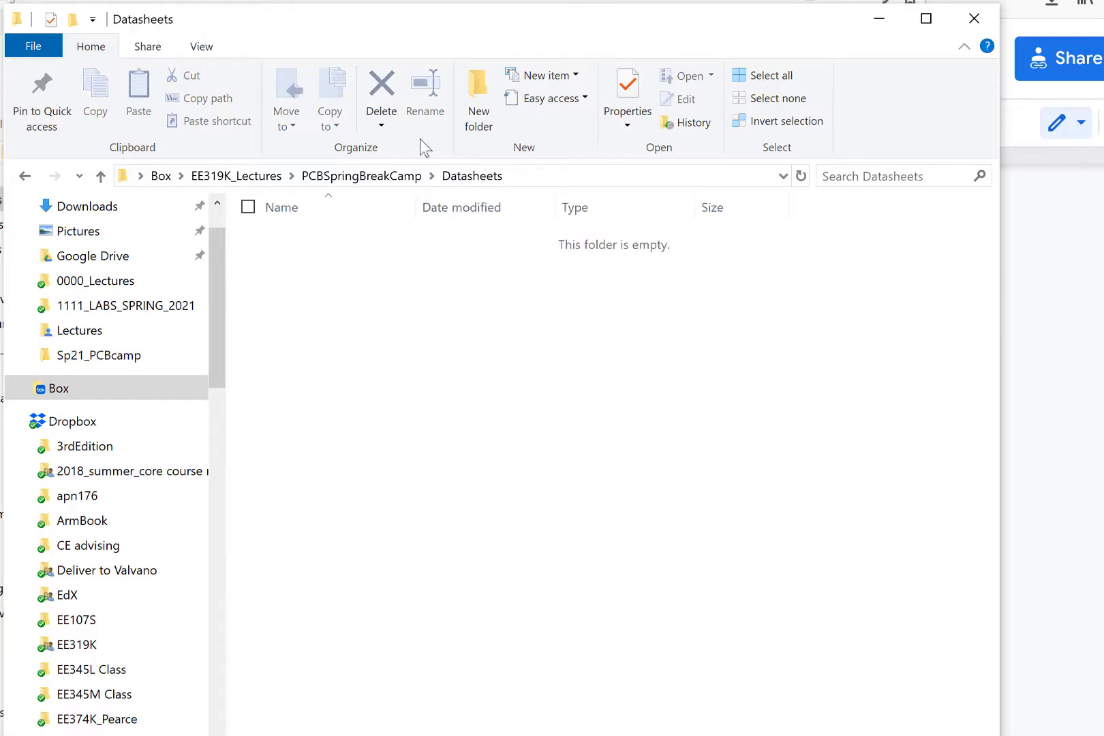
{"action": "key", "text": "alt+Tab"}
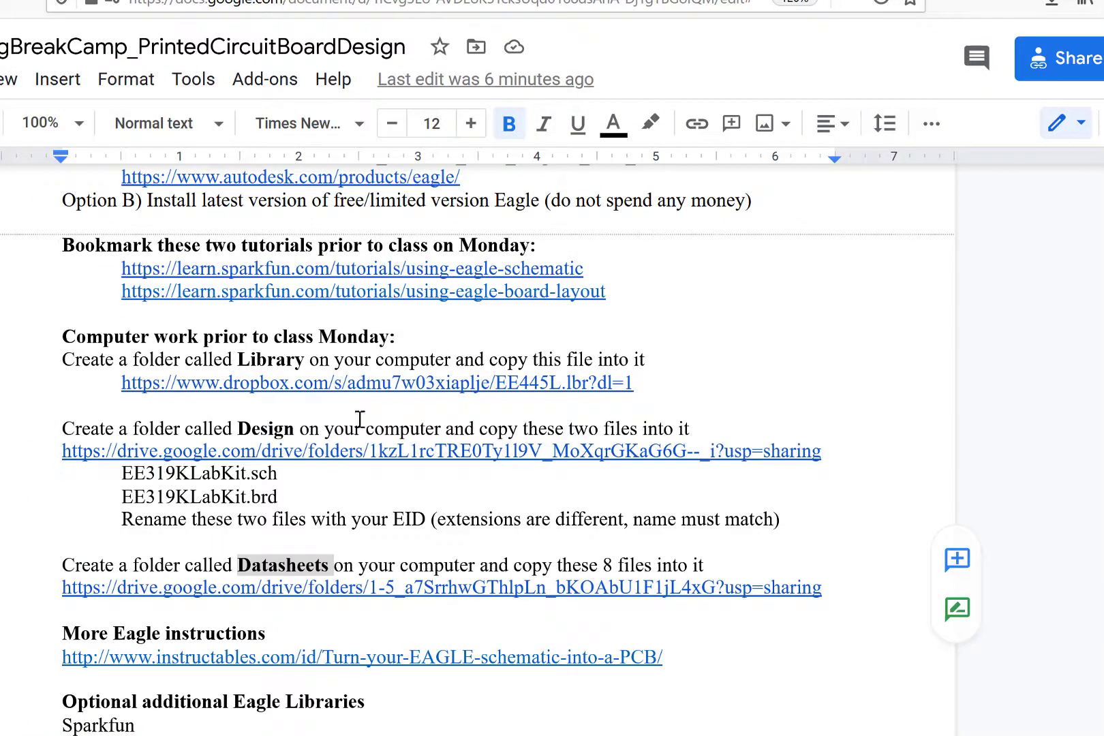
{"action": "left_click", "coordinate": [294, 586]}
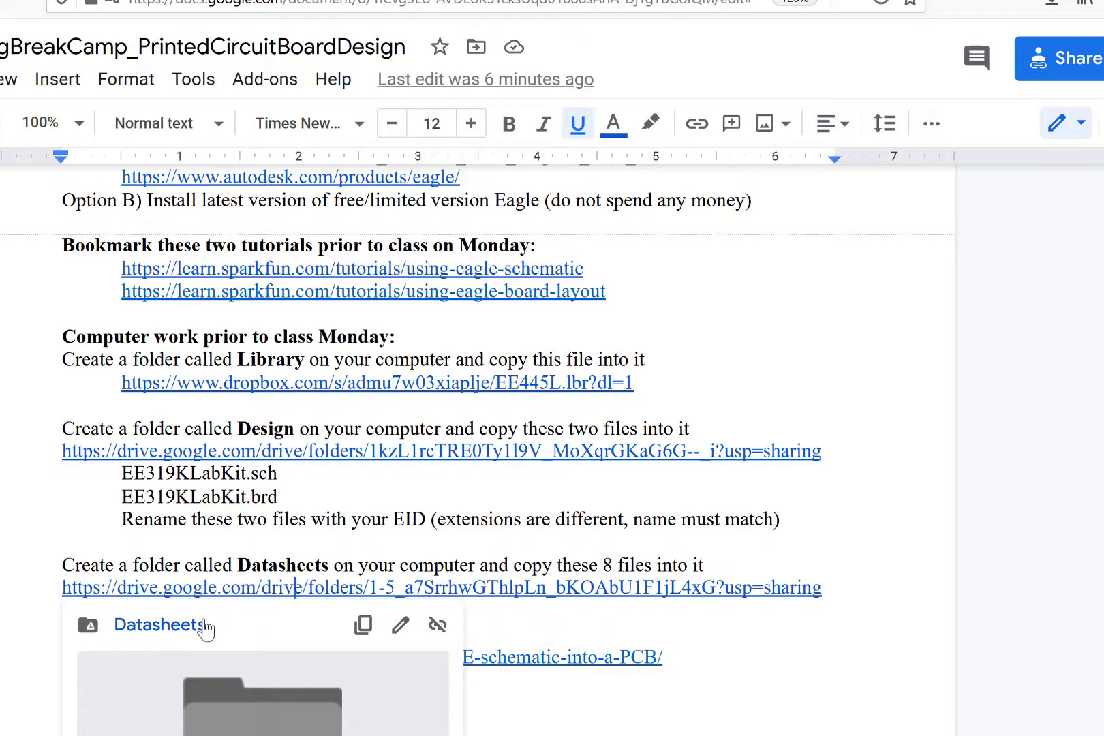
{"action": "left_click", "coordinate": [212, 628]}
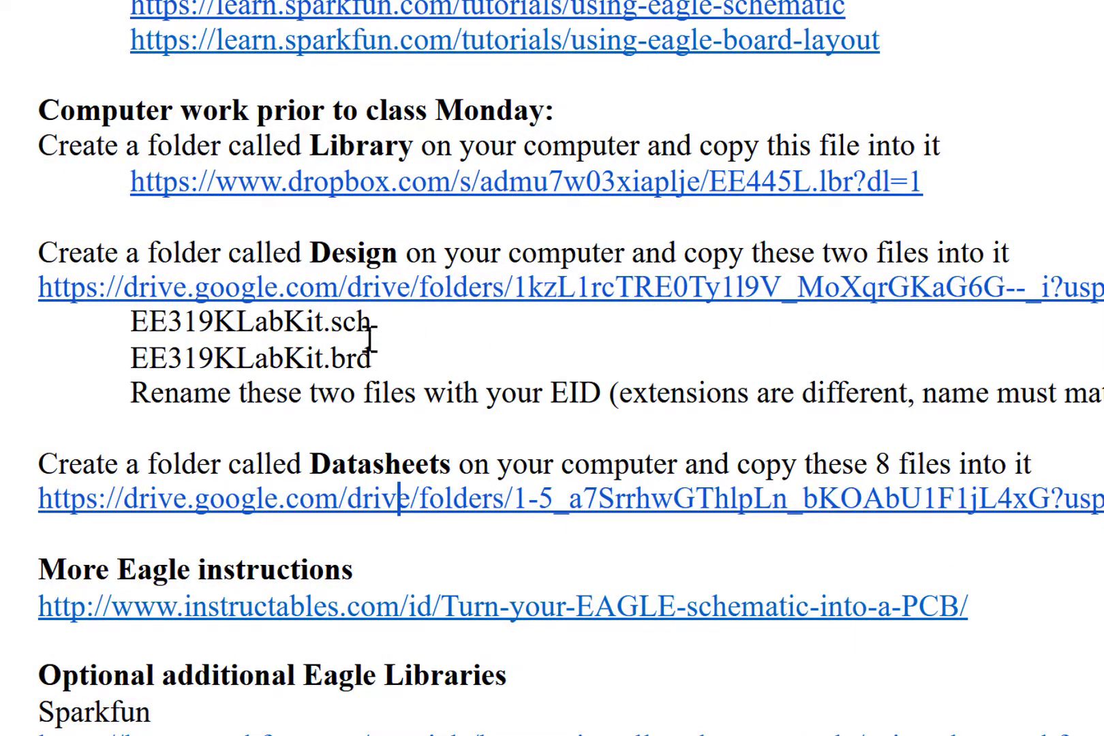
In the Design folder, rename EE319KLabKit.brd with the owner's EID, keeping the .brd extension, and copy the new base name
{"action": "left_click_drag", "start_coordinate": [379, 359], "coordinate": [106, 318]}
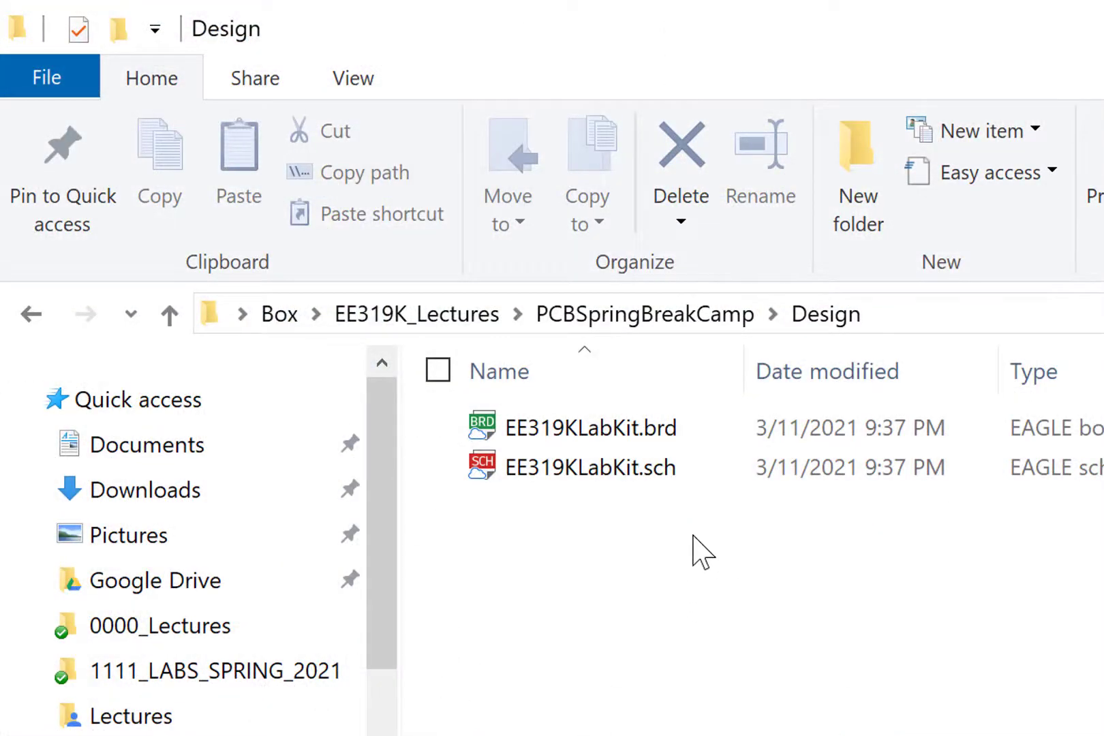
{"action": "left_click", "coordinate": [573, 419]}
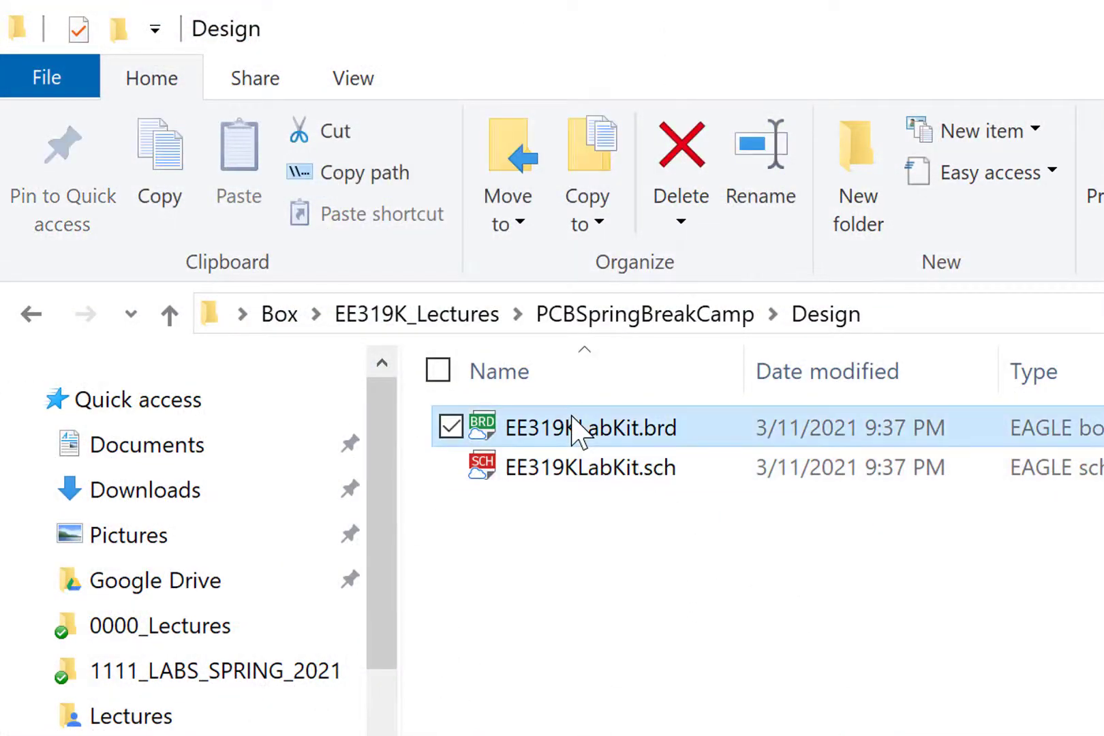
{"action": "left_click", "coordinate": [573, 428]}
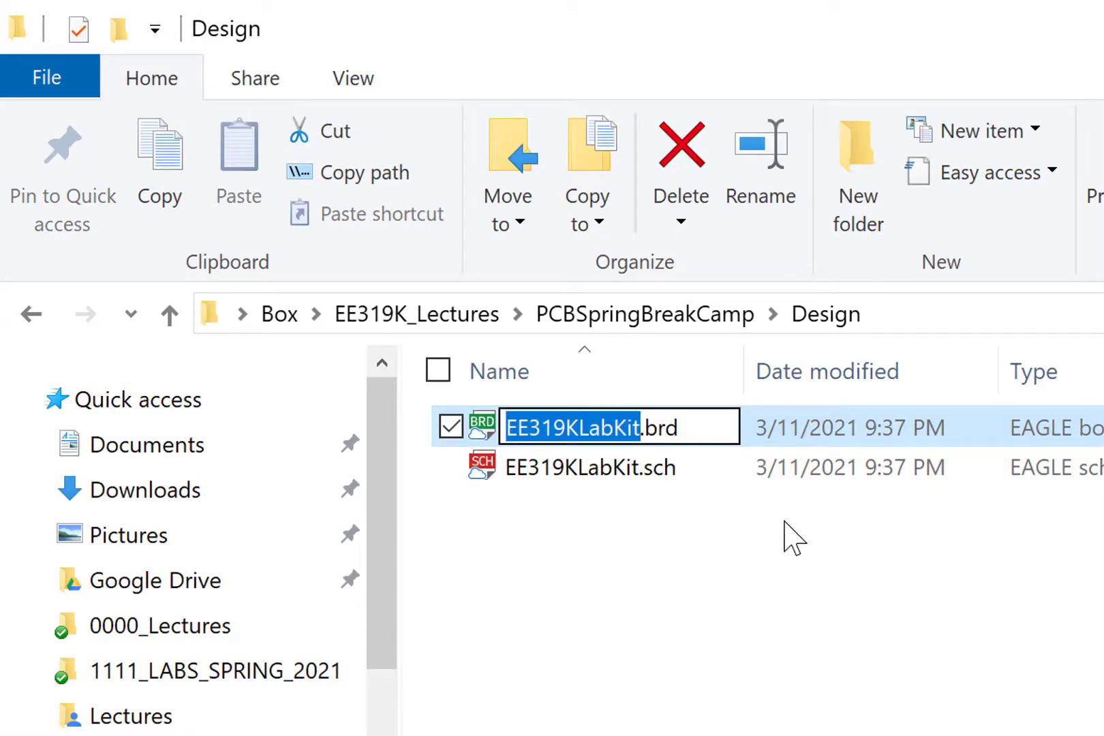
{"action": "type", "text": "JWV123"}
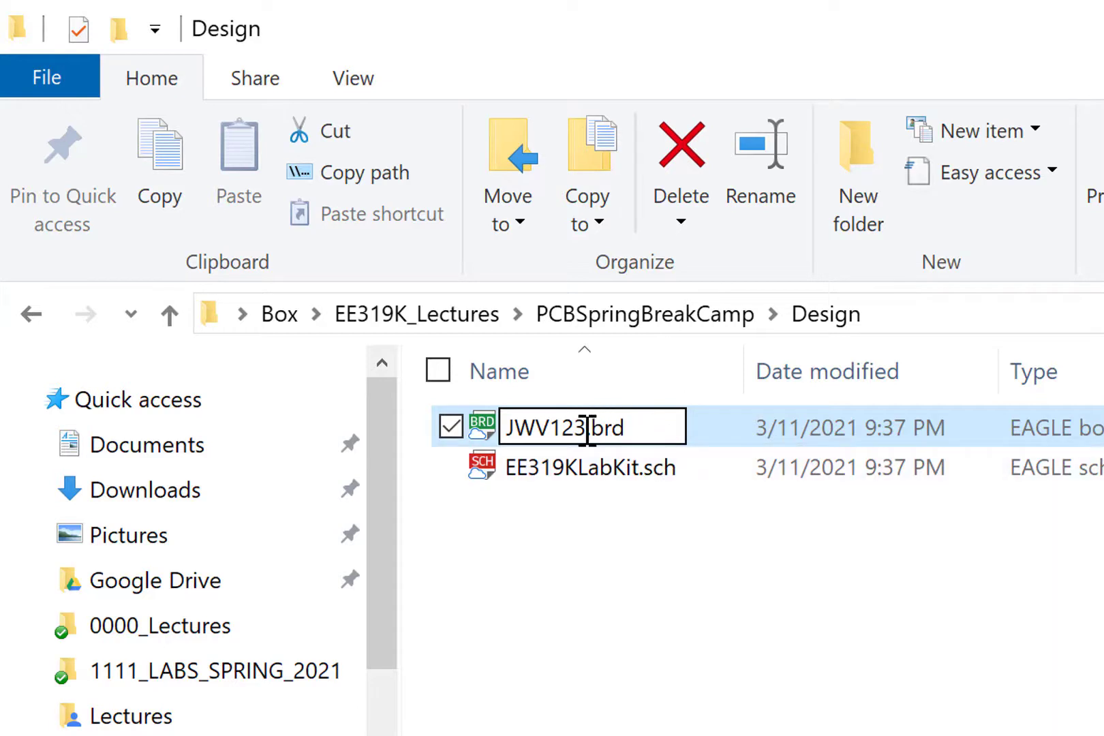
{"action": "left_click_drag", "start_coordinate": [585, 428], "coordinate": [458, 423]}
{"action": "key", "text": "ctrl+c"}
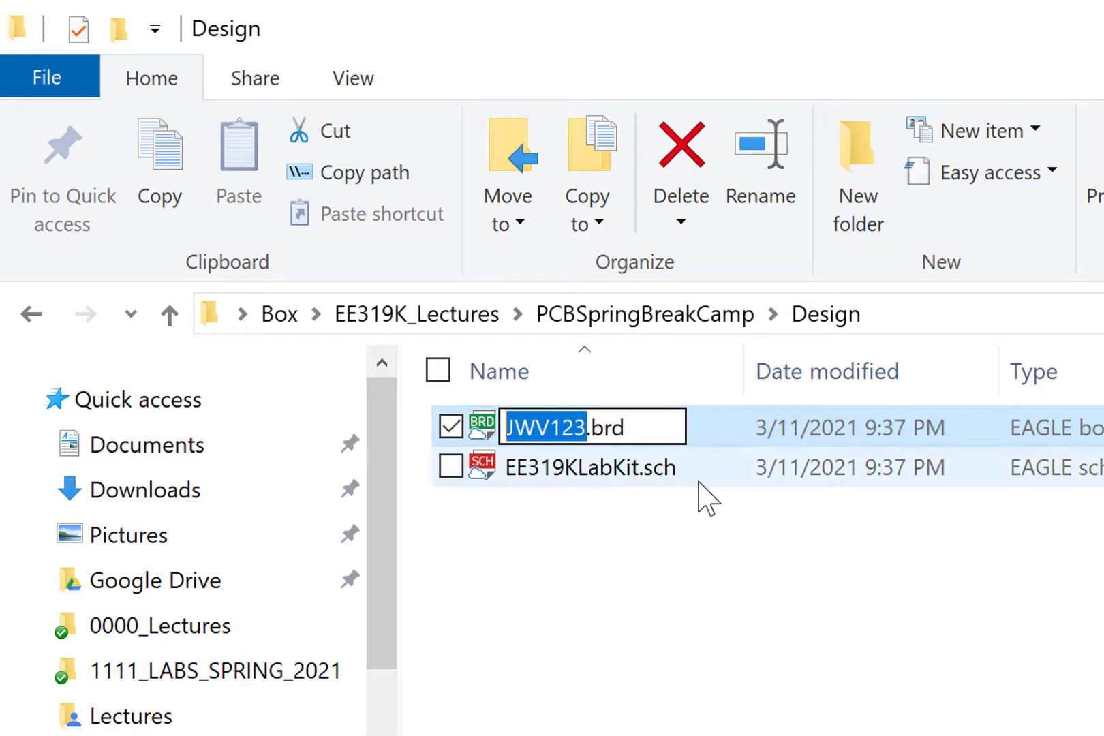
Rename EE319KLabKit.sch with the copied EID so its base name matches the board file, keeping the .sch extension
{"action": "left_click", "coordinate": [550, 470]}
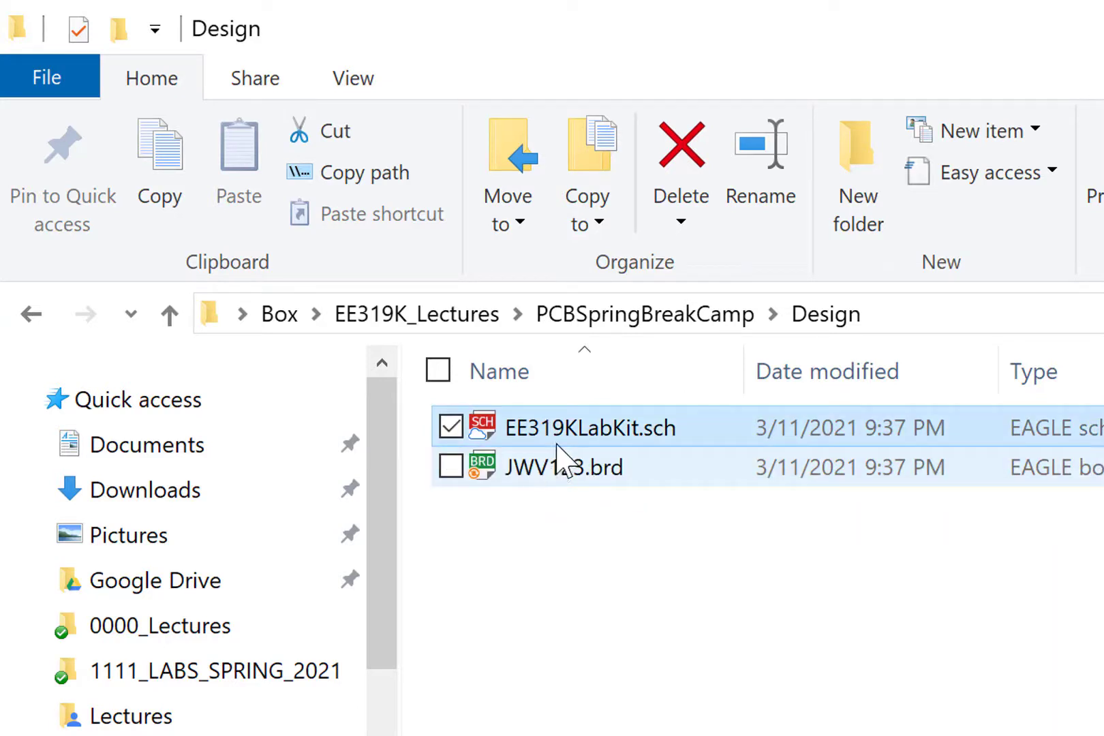
{"action": "left_click", "coordinate": [570, 430]}
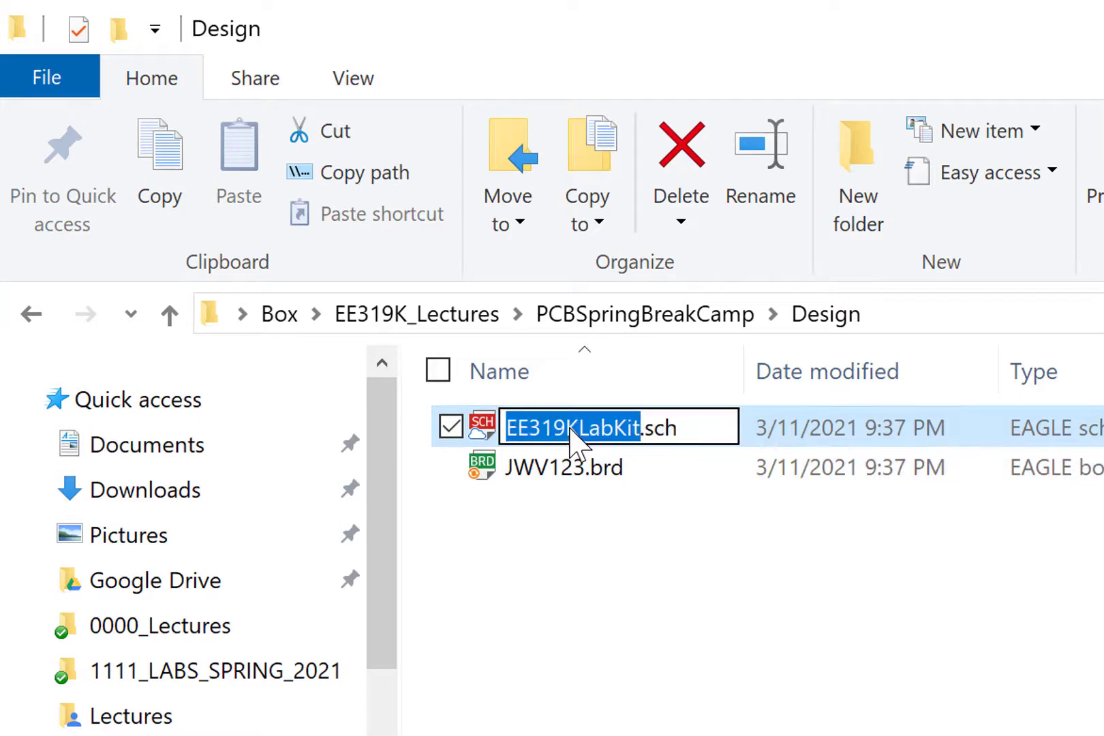
{"action": "key", "text": "ctrl+v"}
{"action": "left_click", "coordinate": [626, 581]}
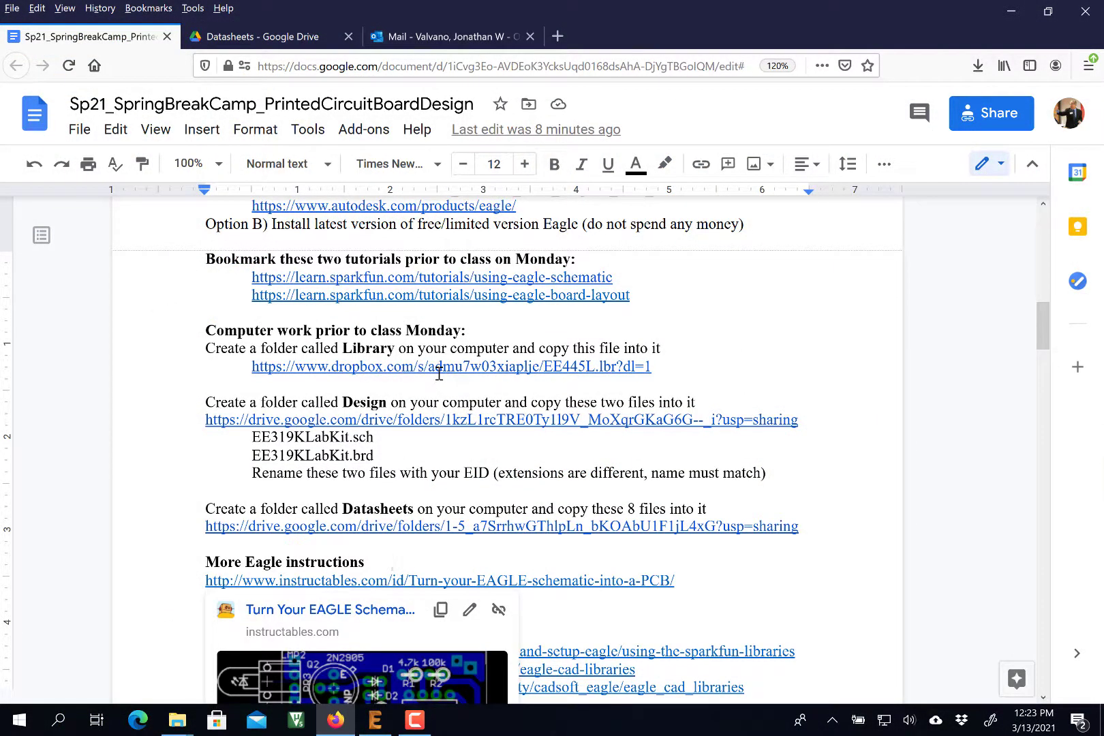
Open the Dropbox link for EE445L.lbr in the camp document and save the library file to the computer
{"action": "left_click", "coordinate": [439, 370]}
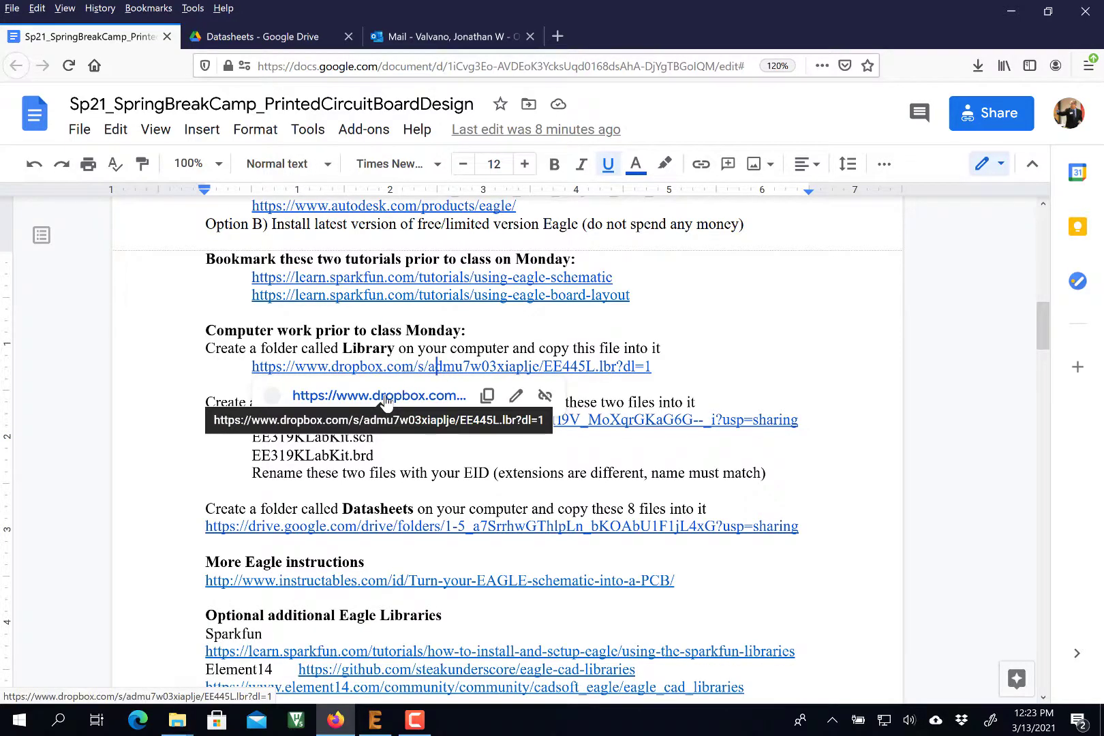
{"action": "left_click", "coordinate": [380, 396]}
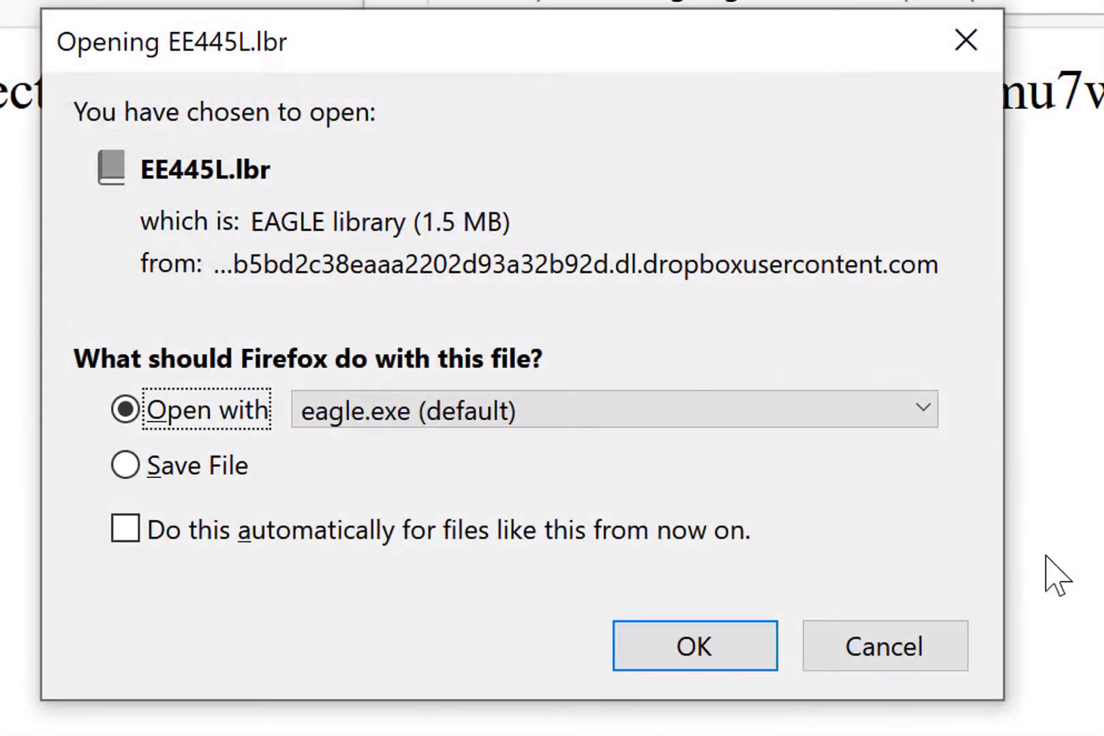
{"action": "left_click", "coordinate": [149, 453]}
{"action": "left_click", "coordinate": [671, 658]}
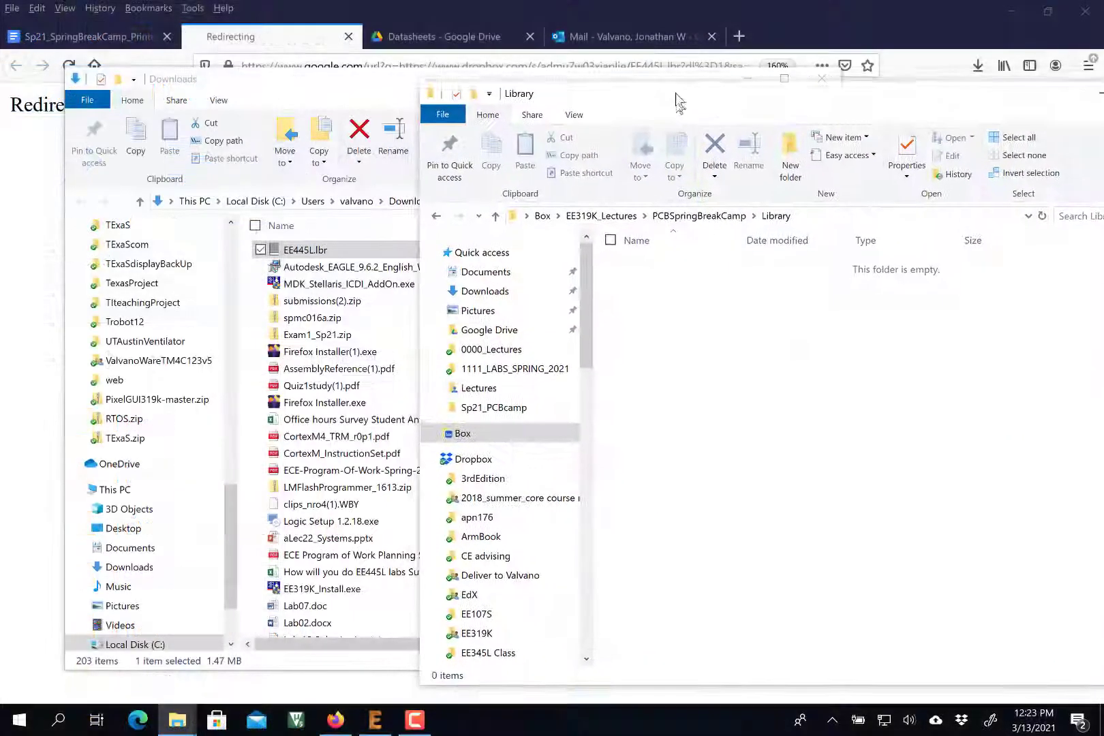
Copy EE445L.lbr from the Downloads folder into the PCBSpringBreakCamp Library folder
{"action": "left_click", "coordinate": [321, 253]}
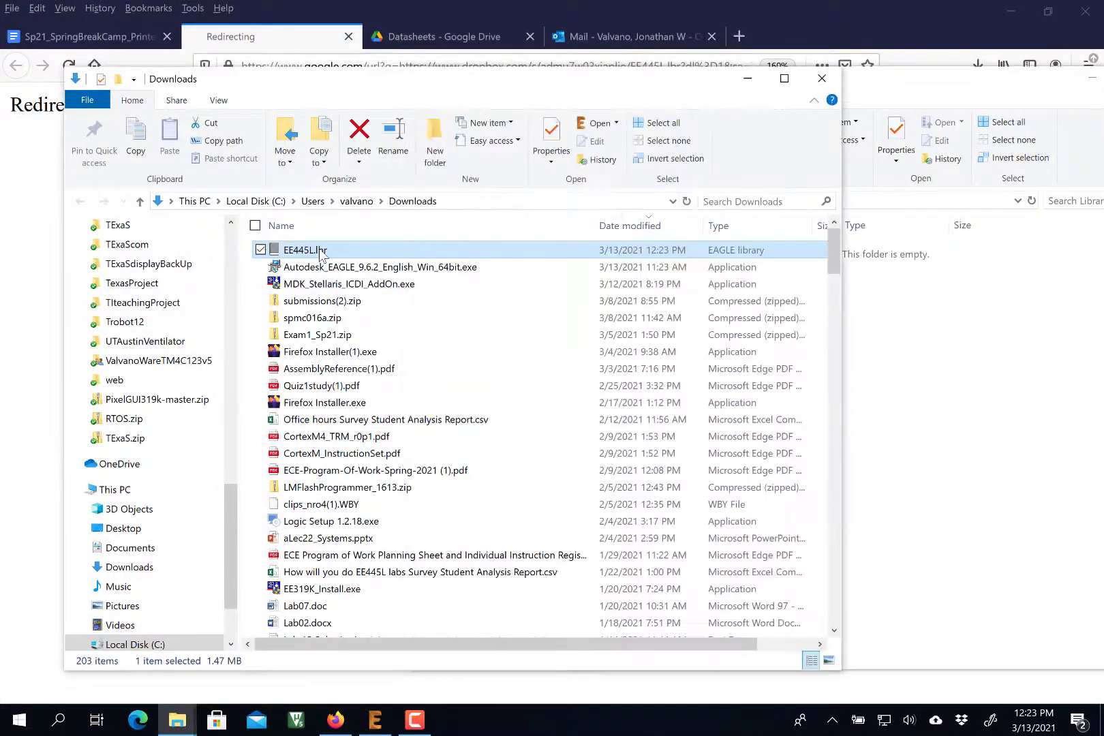
{"action": "right_click_drag", "start_coordinate": [369, 270], "coordinate": [894, 334]}
{"action": "left_click", "coordinate": [930, 385]}
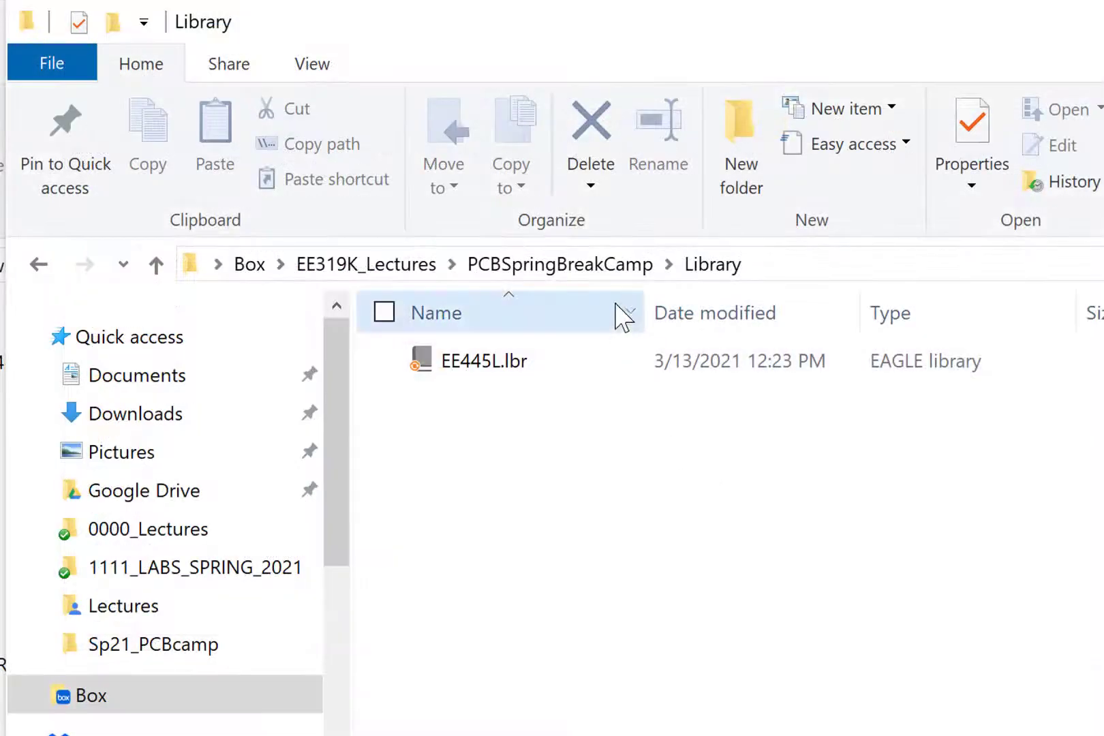
Go up to PCBSpringBreakCamp, reopen the Library folder, and select its full folder path
{"action": "left_click", "coordinate": [592, 270]}
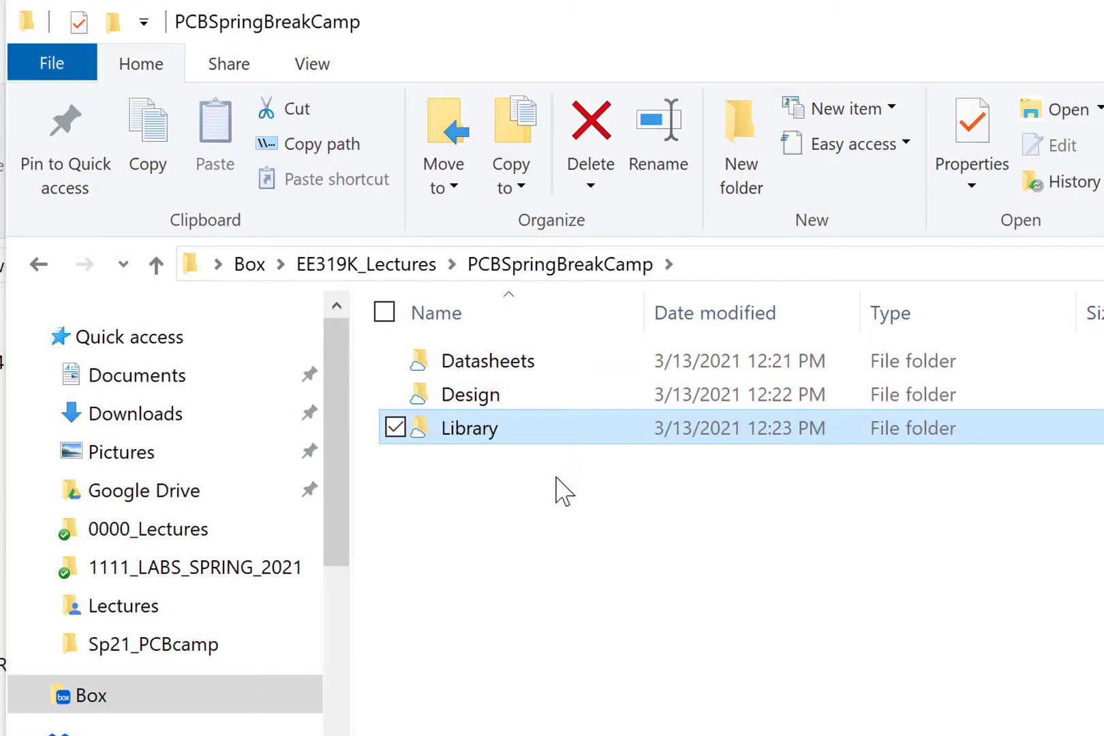
{"action": "double_click", "coordinate": [501, 435]}
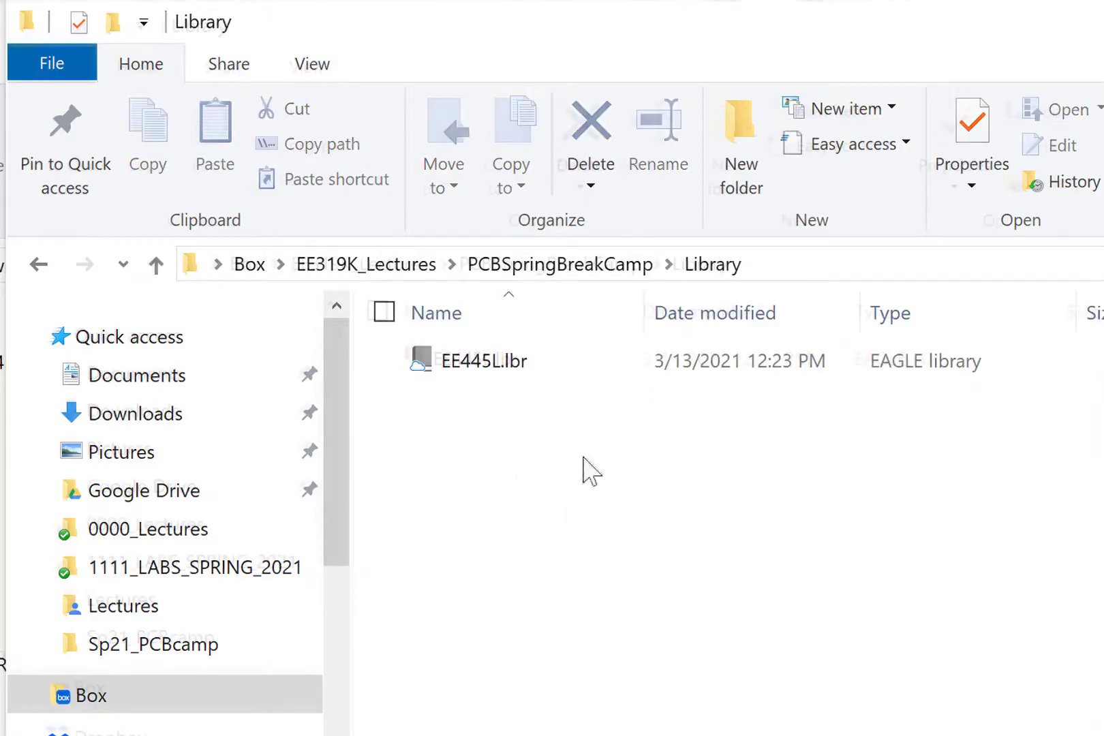
{"action": "left_click", "coordinate": [814, 268]}
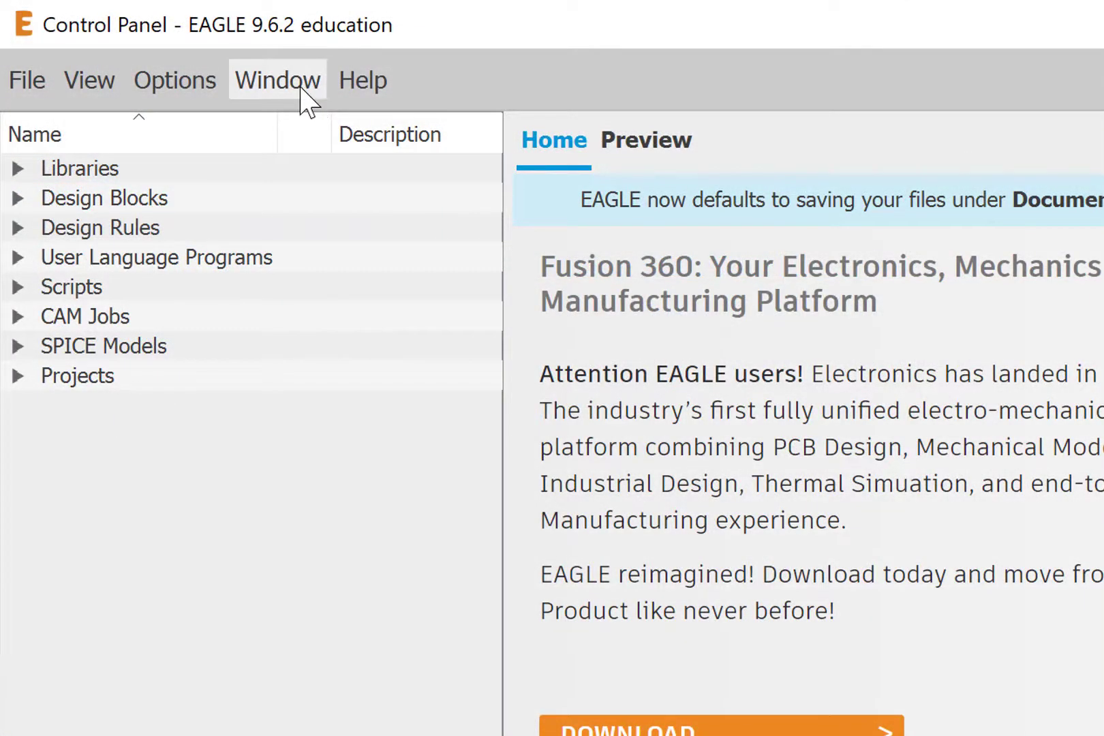
Append the copied PCBSpringBreakCamp Library folder path to EAGLE's Libraries directory setting, separated by a semicolon, and accept the change
{"action": "left_click", "coordinate": [236, 87]}
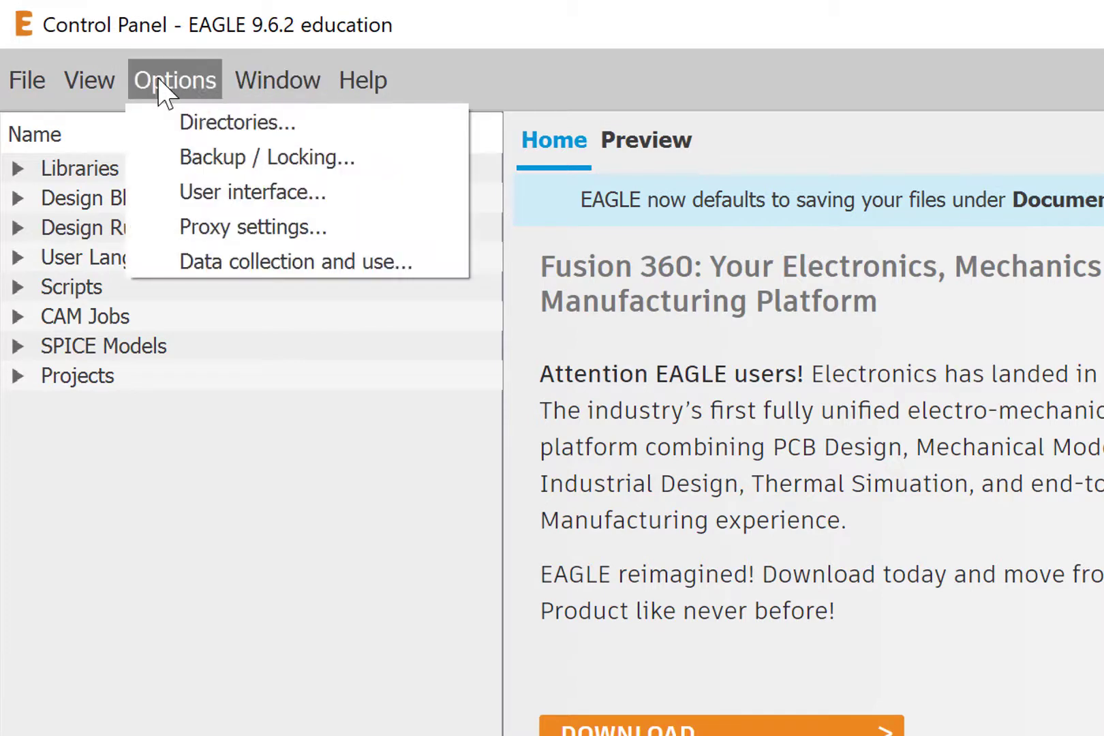
{"action": "left_click", "coordinate": [204, 124]}
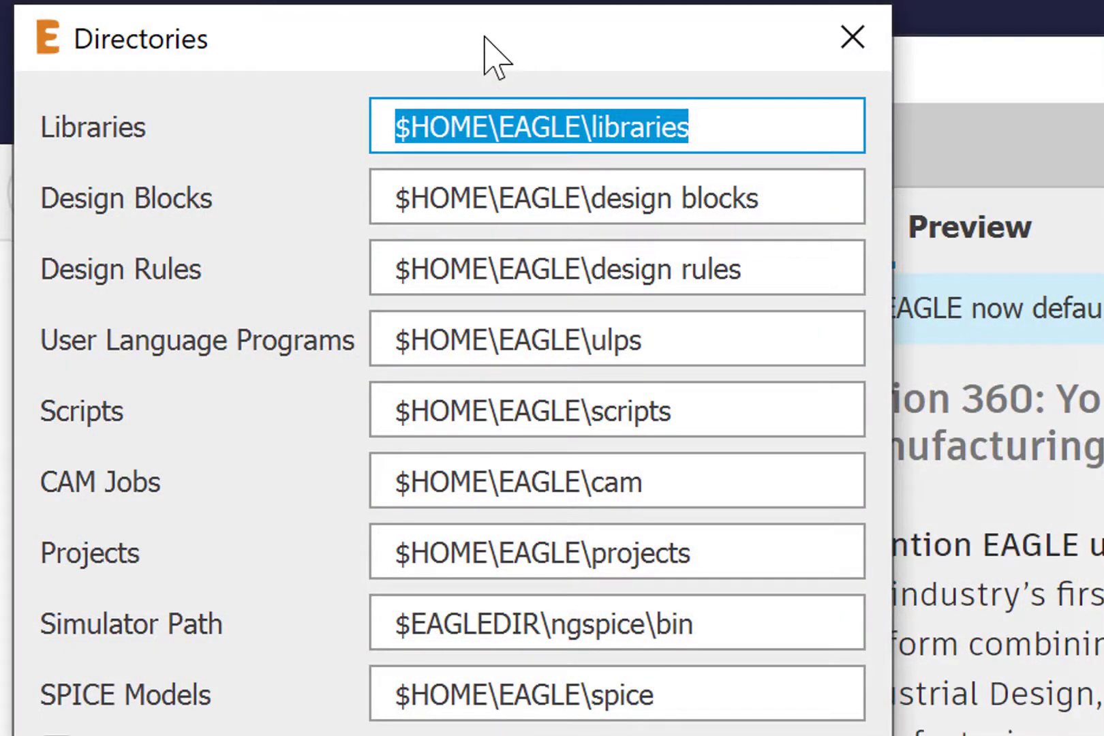
{"action": "left_click", "coordinate": [703, 128]}
{"action": "type", "text": ";"}
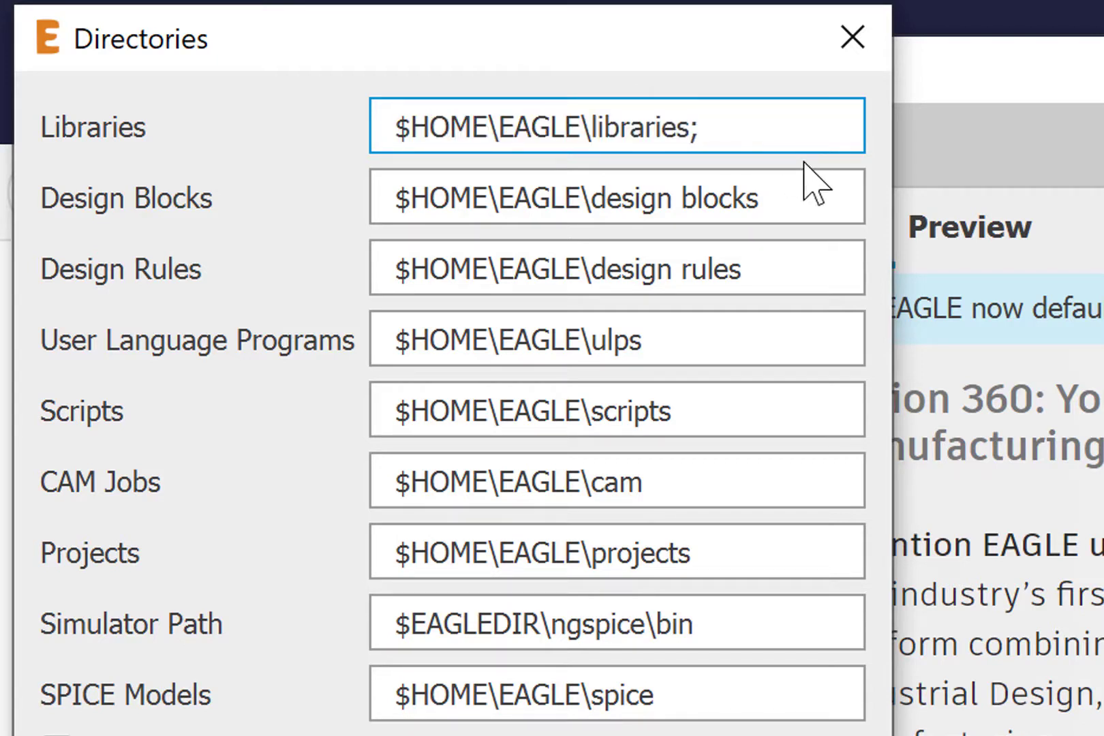
{"action": "key", "text": "ctrl+v"}
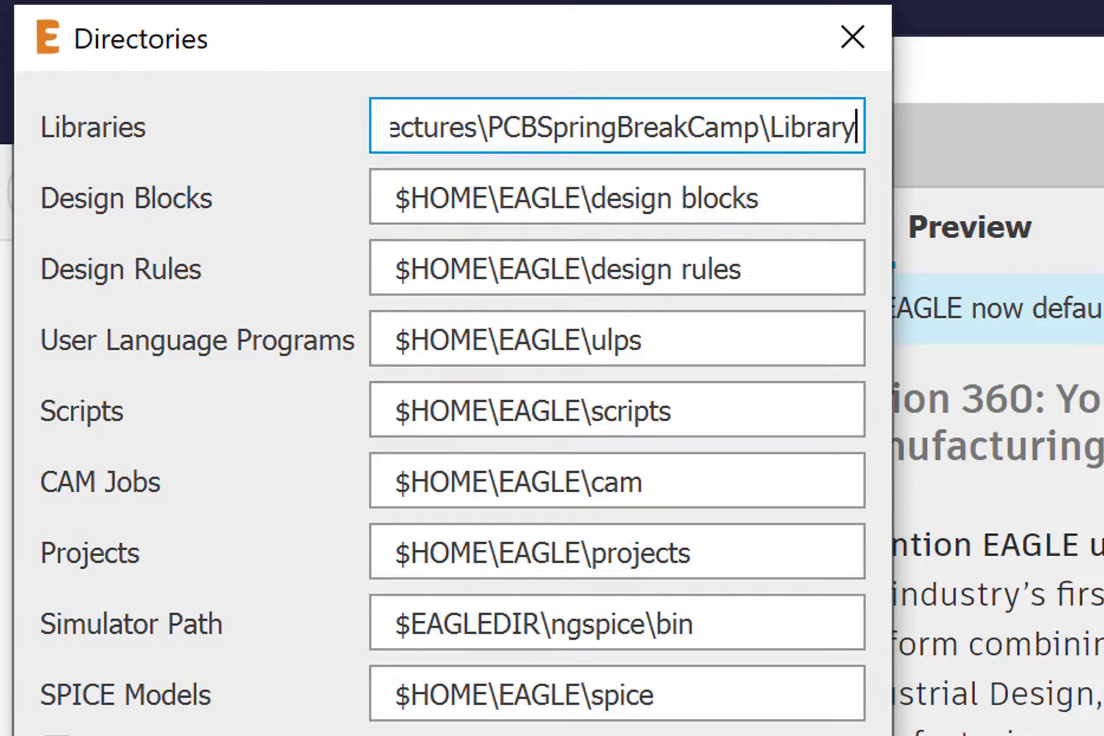
{"action": "key", "text": "Return"}
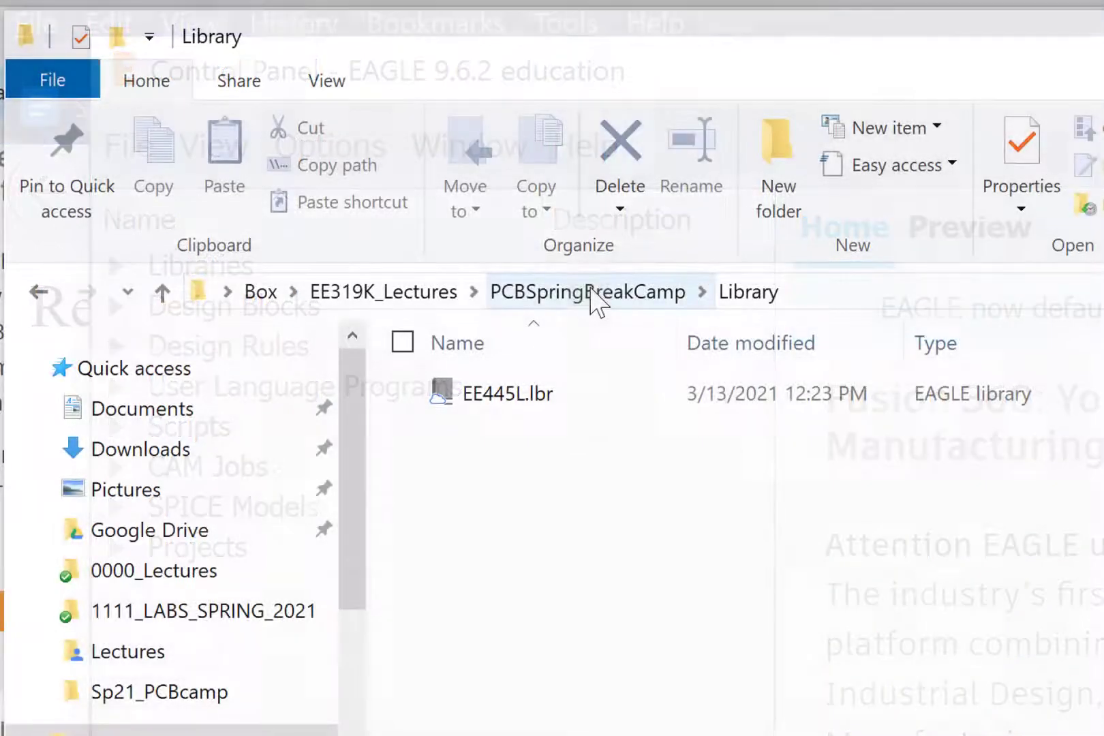
Switch to File Explorer, open the Design folder of PCBSpringBreakCamp, and copy its full folder path
{"action": "left_click", "coordinate": [590, 292]}
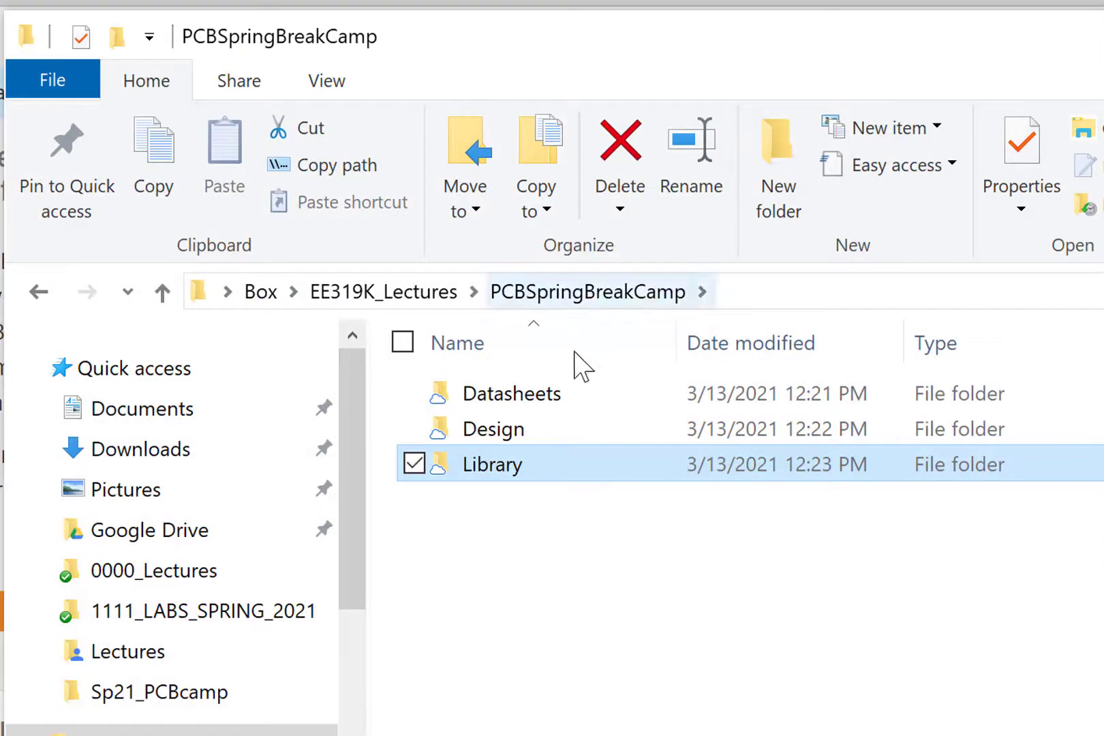
{"action": "left_click", "coordinate": [525, 439]}
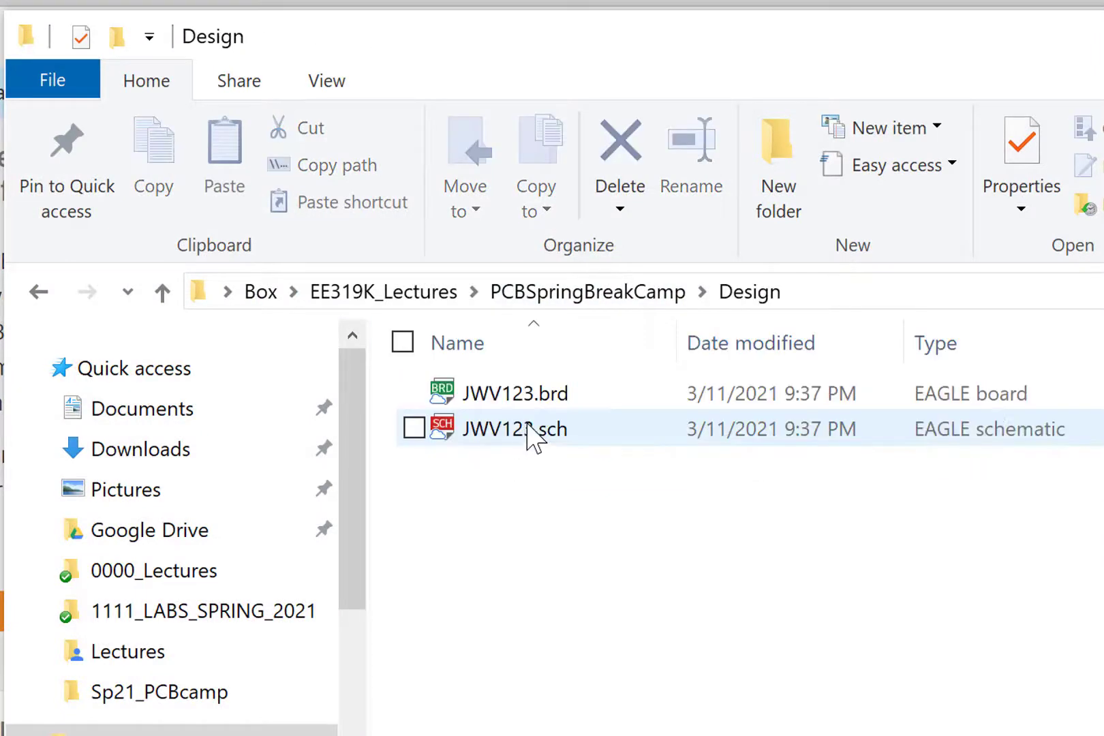
{"action": "left_click", "coordinate": [892, 289]}
{"action": "key", "text": "ctrl+c"}
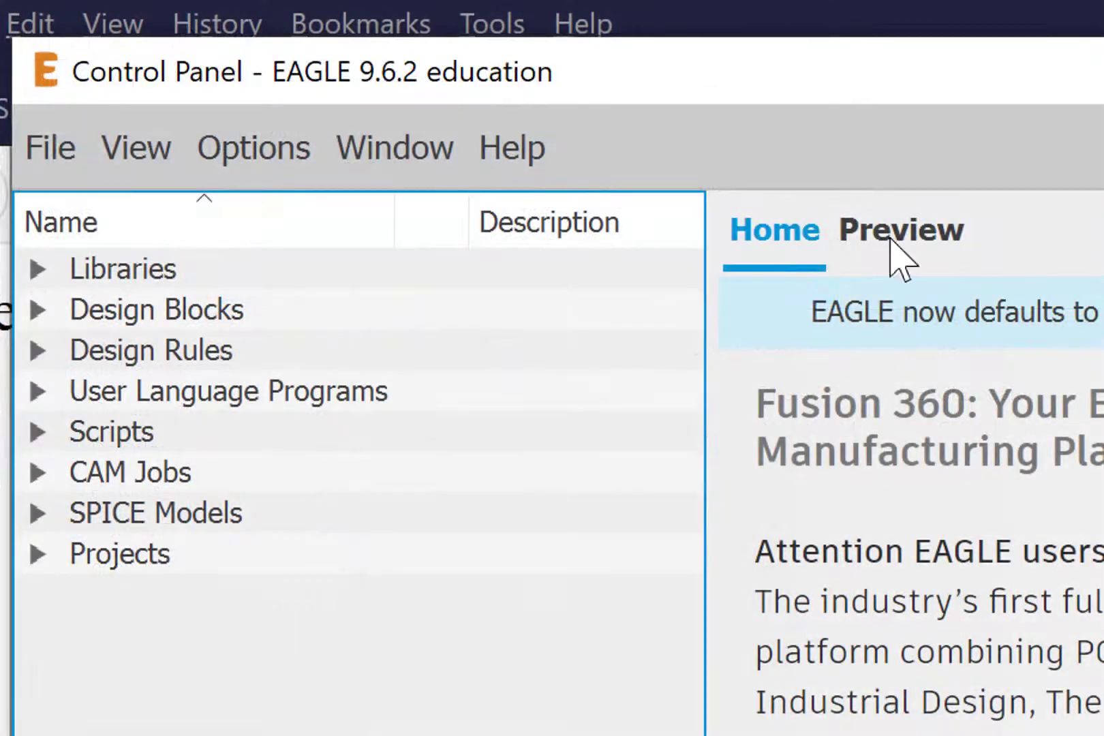
Append the copied Design folder path to EAGLE's Projects directory setting, separated by a semicolon, and accept the change
{"action": "left_click", "coordinate": [267, 162]}
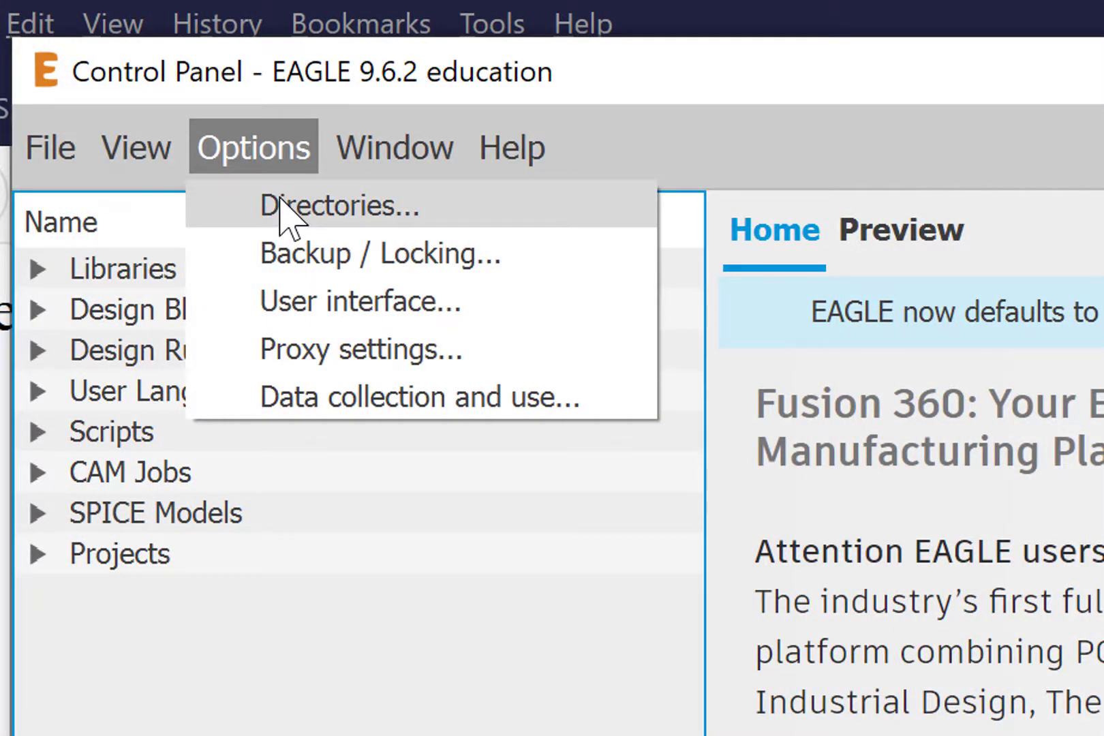
{"action": "left_click", "coordinate": [286, 211]}
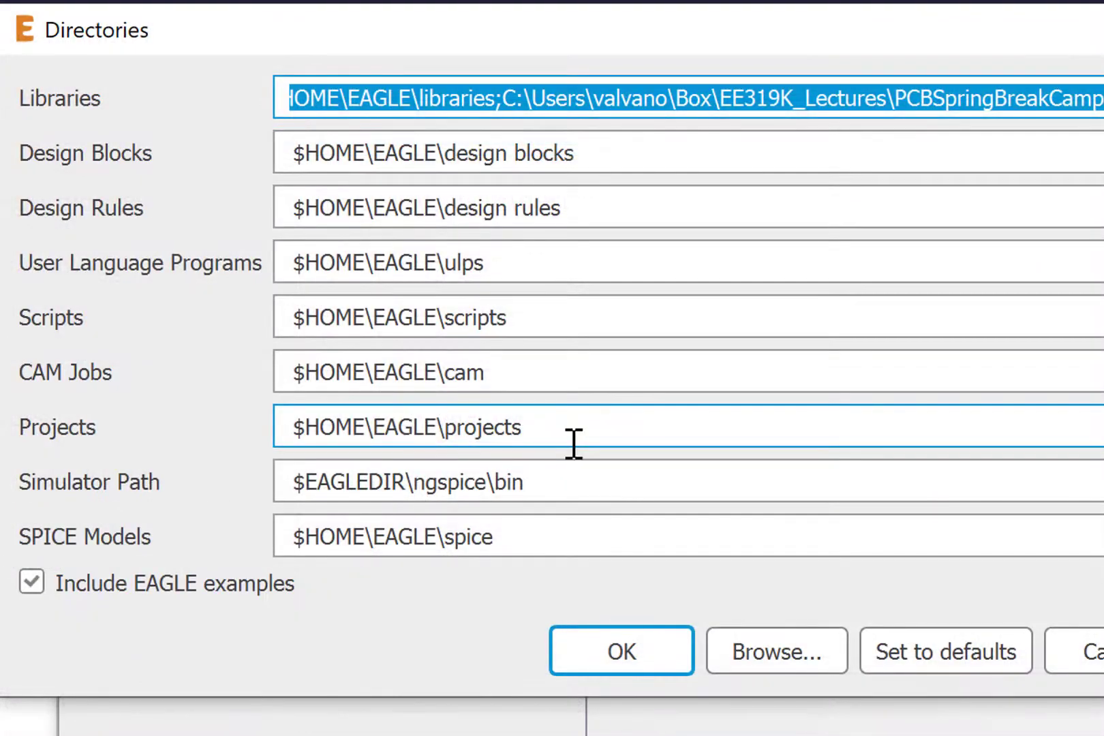
{"action": "left_click", "coordinate": [568, 424]}
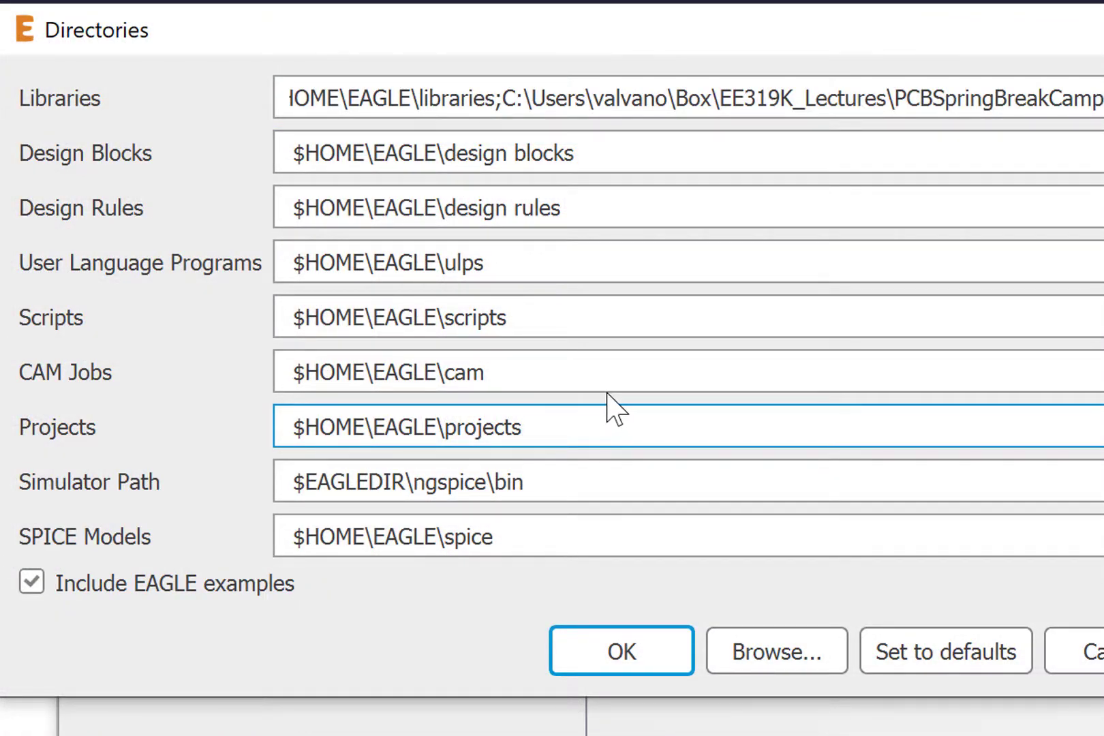
{"action": "type", "text": ";"}
{"action": "key", "text": "ctrl+v"}
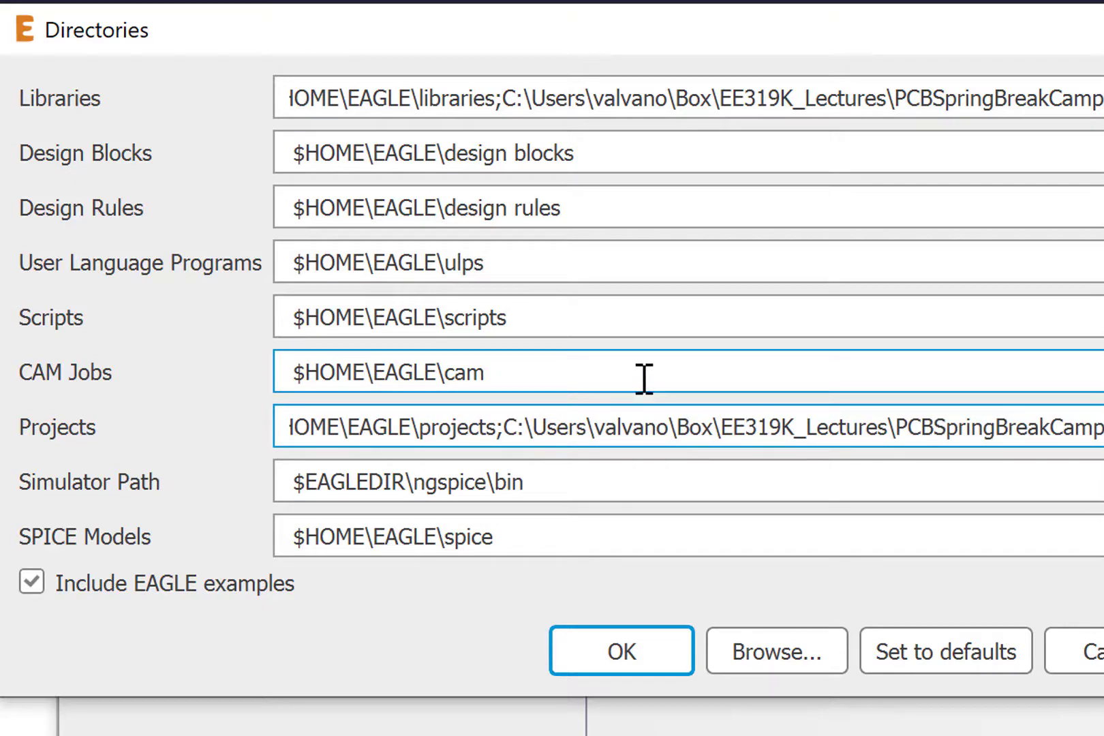
{"action": "left_click", "coordinate": [636, 656]}
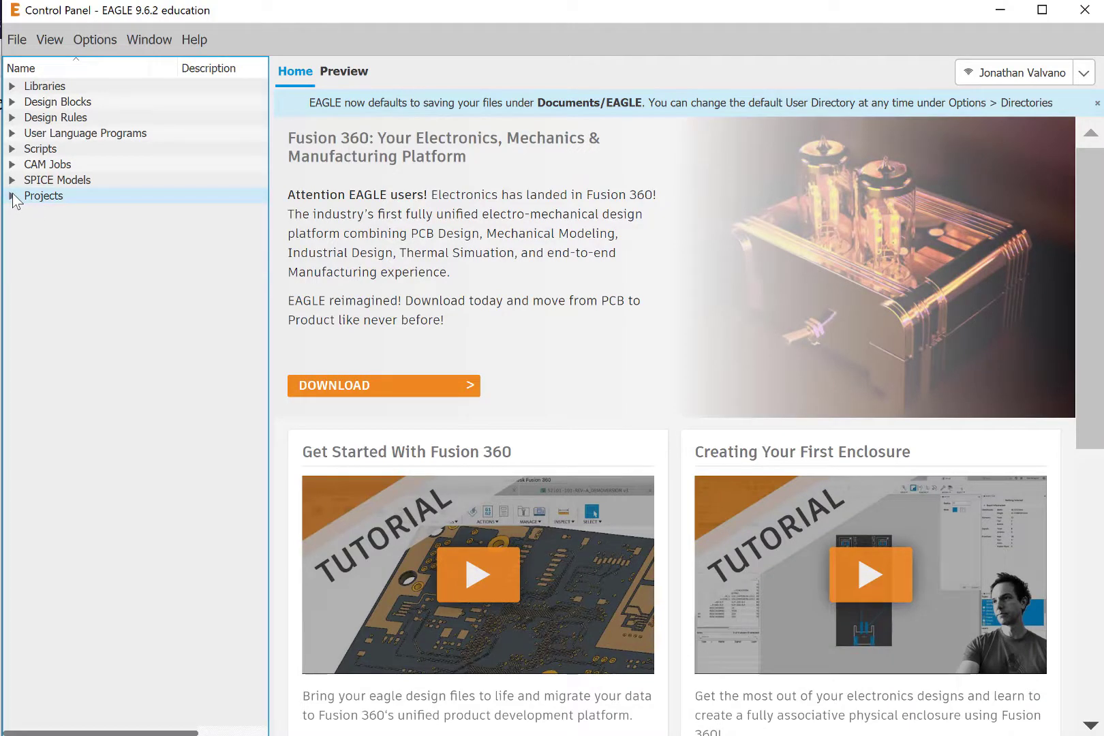
Expand the Library folder under Libraries and the Design folder under Projects in the Control Panel tree
{"action": "left_click", "coordinate": [17, 86]}
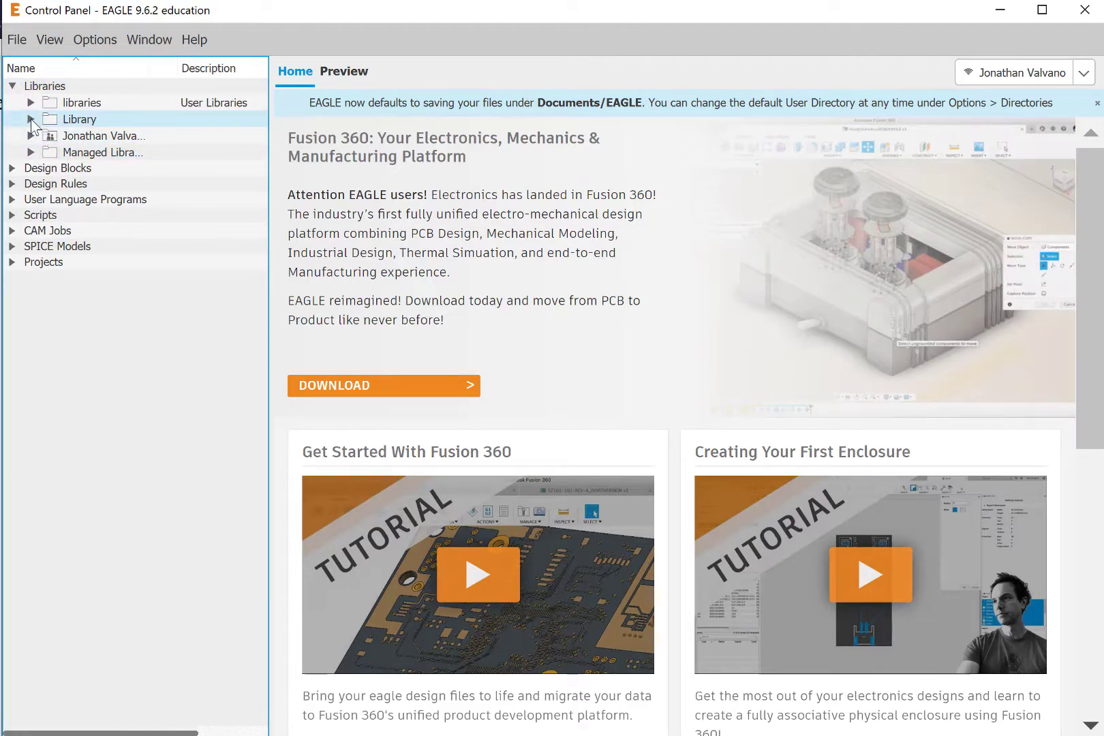
{"action": "left_click", "coordinate": [32, 119]}
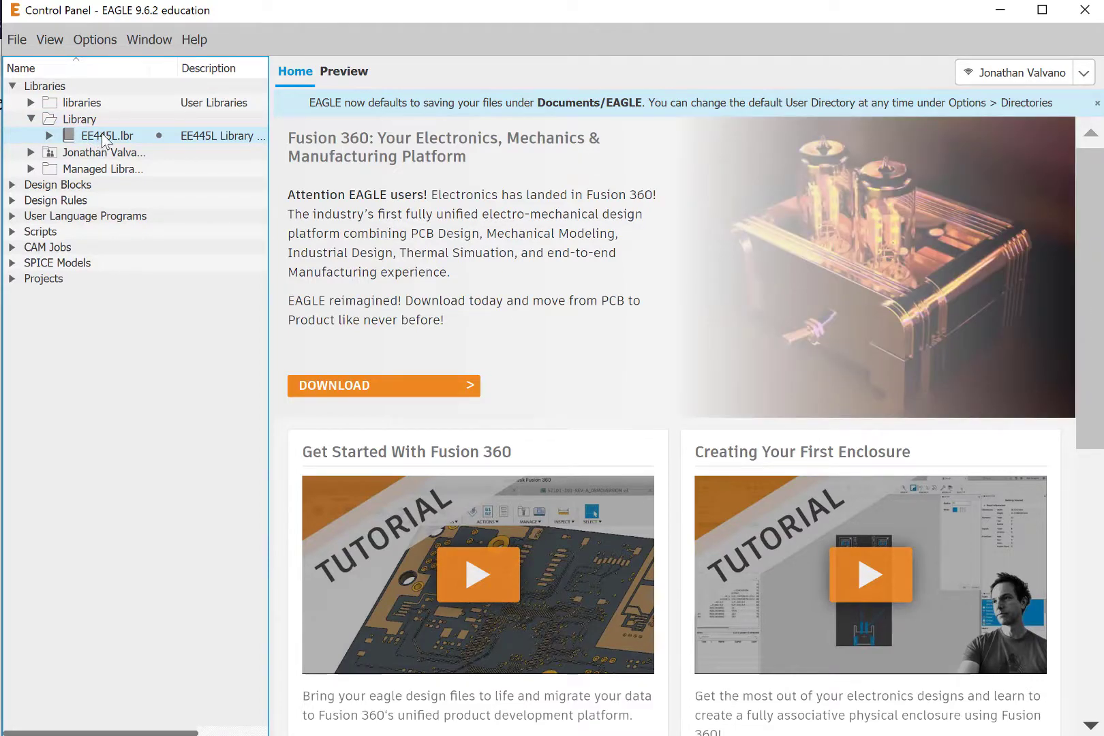
{"action": "left_click", "coordinate": [12, 278]}
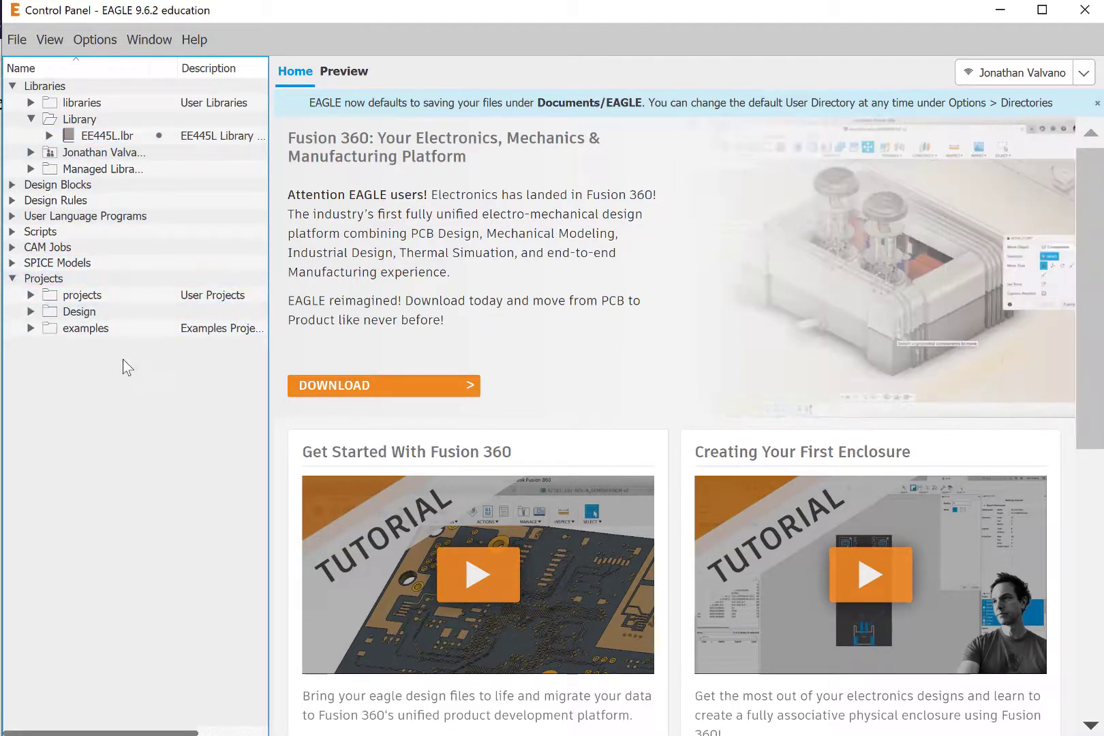
{"action": "left_click", "coordinate": [30, 311]}
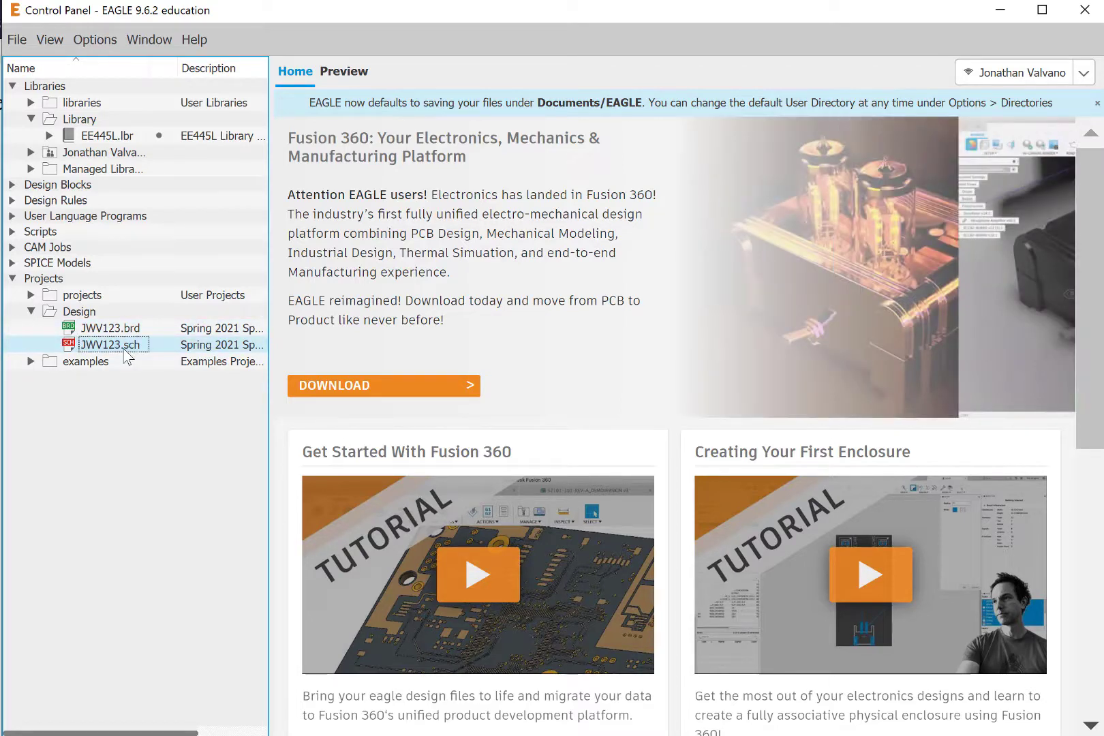
Open the schematic file from the Design project folder and switch to its linked board layout
{"action": "left_click", "coordinate": [110, 345]}
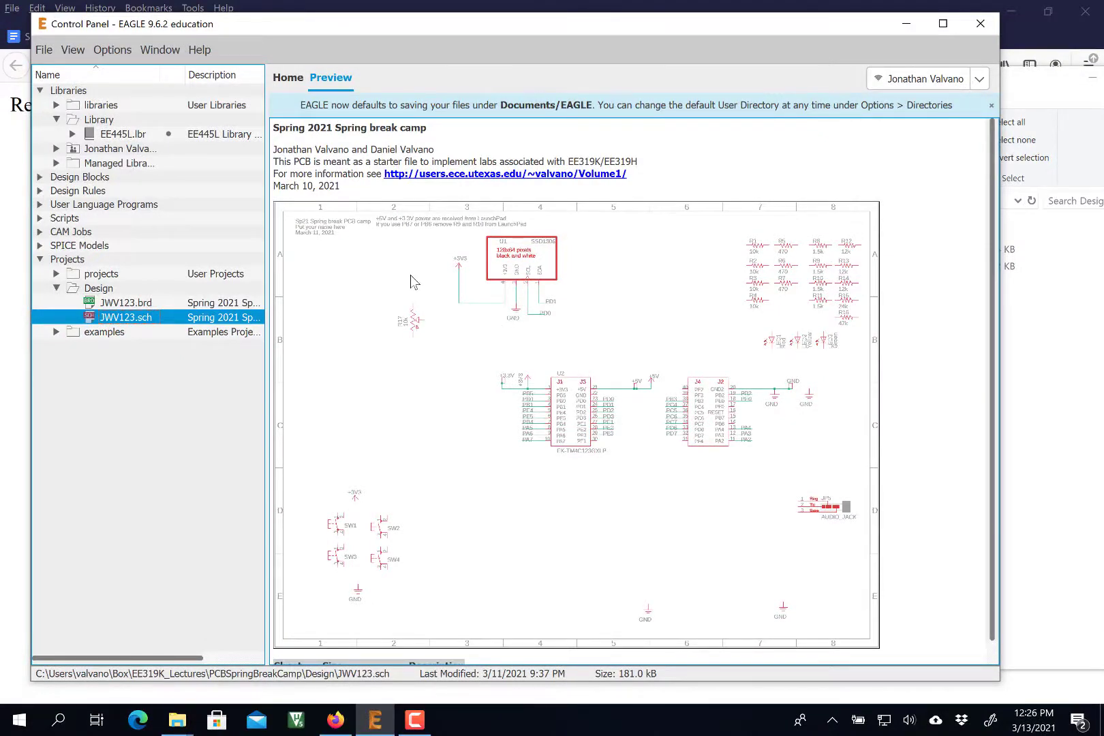
{"action": "double_click", "coordinate": [123, 319]}
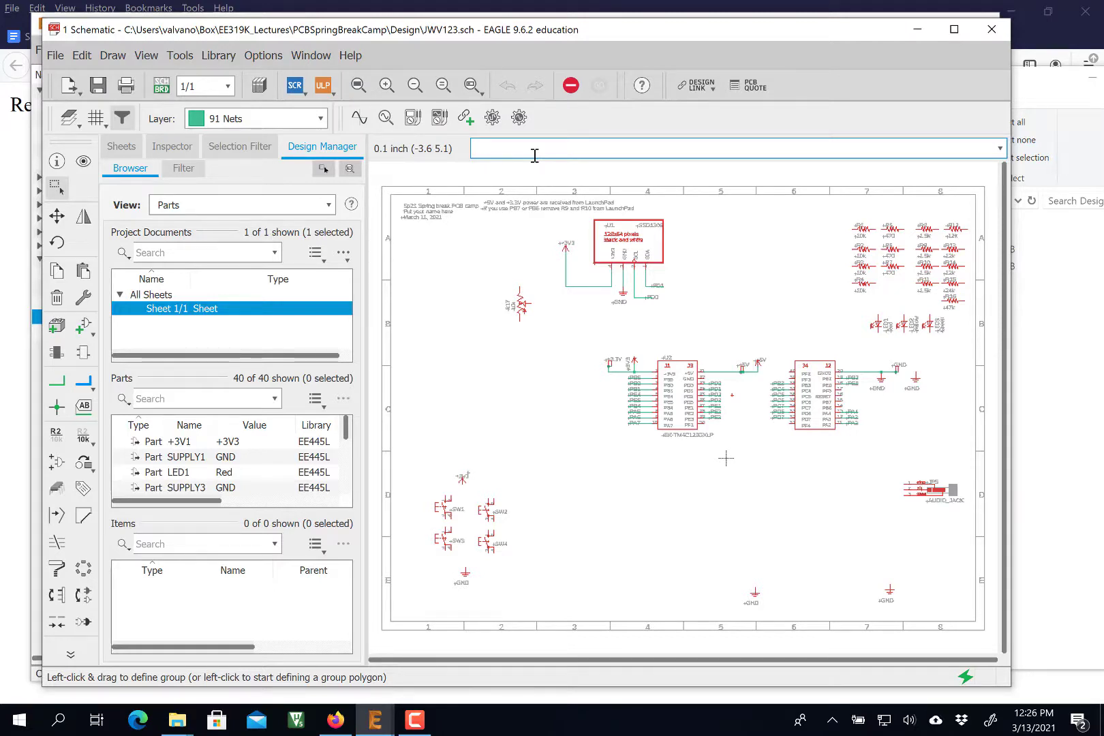
{"action": "left_click", "coordinate": [162, 86]}
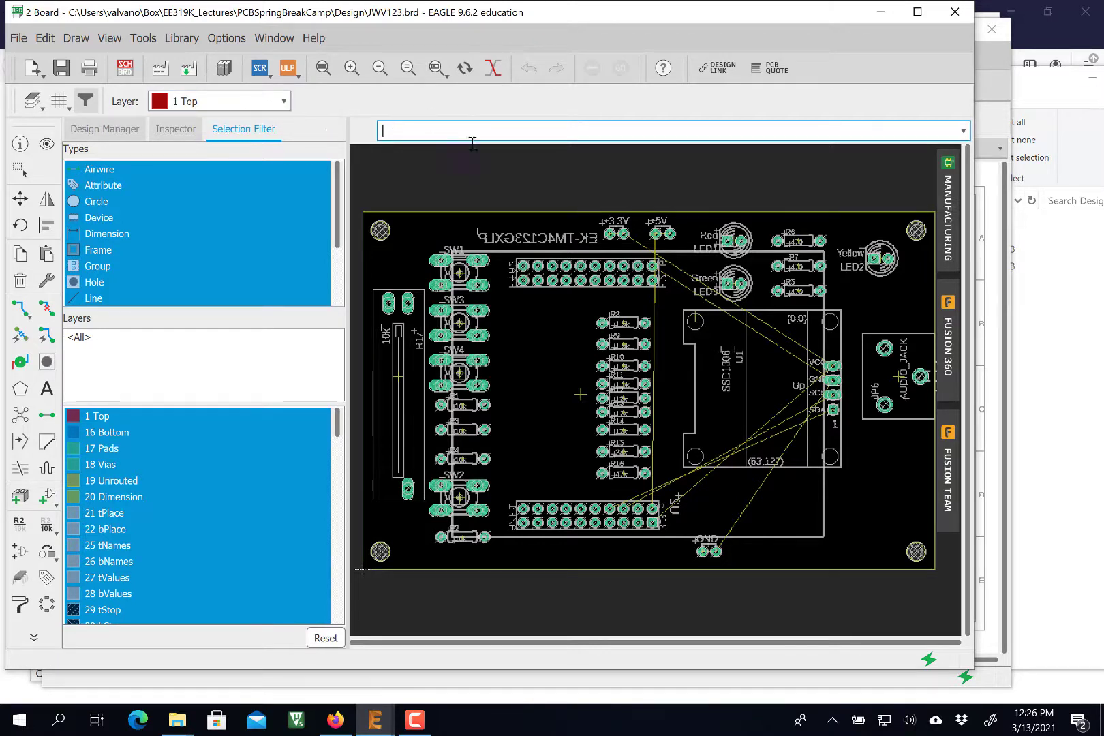
Return from the board layout to the linked schematic and activate the Group tool there
{"action": "key", "text": "ctrl+g"}
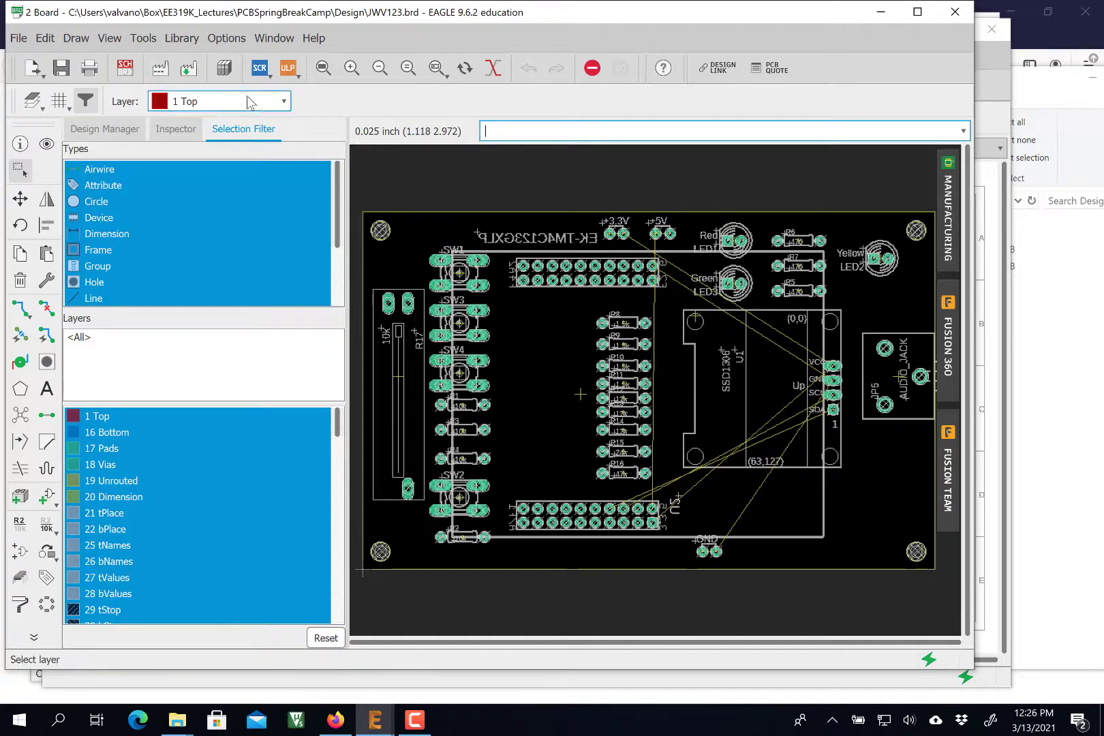
{"action": "left_click", "coordinate": [125, 68]}
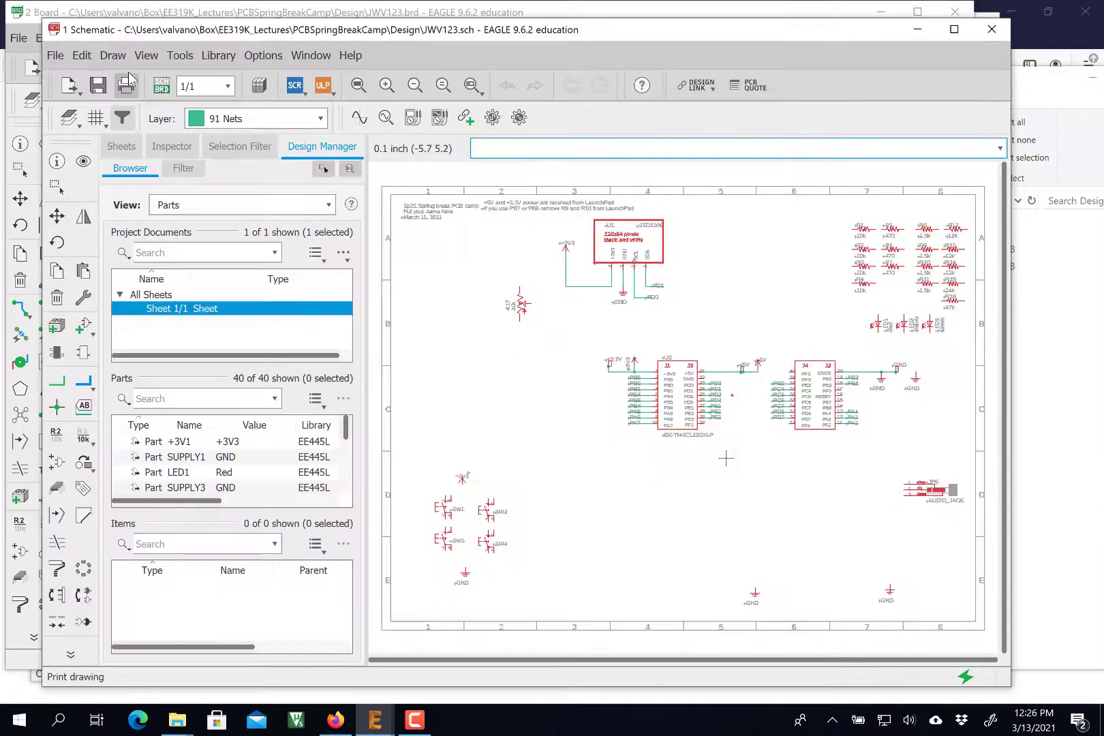
{"action": "key", "text": "ctrl+g"}
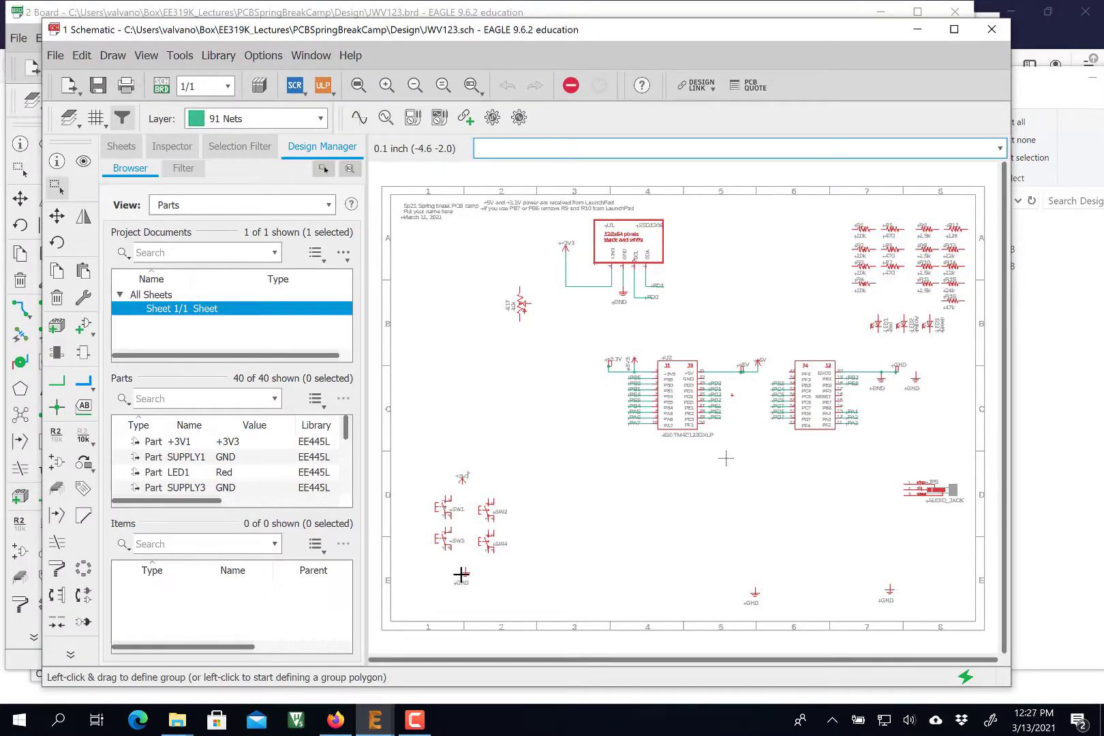